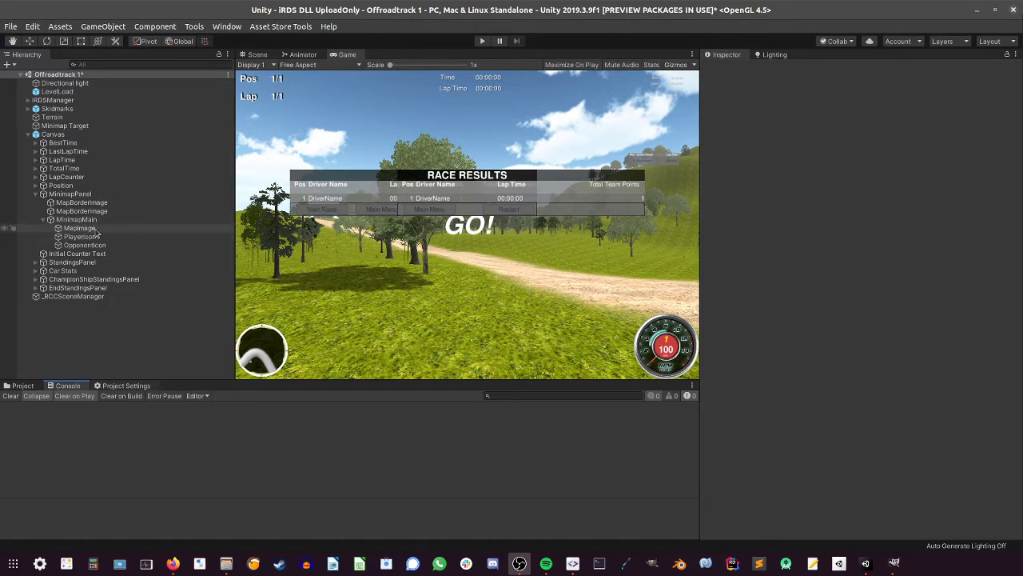
- Switch to the Scene view in Top view and zoom out until the whole terrain and looped road fit
left_click(267, 56)
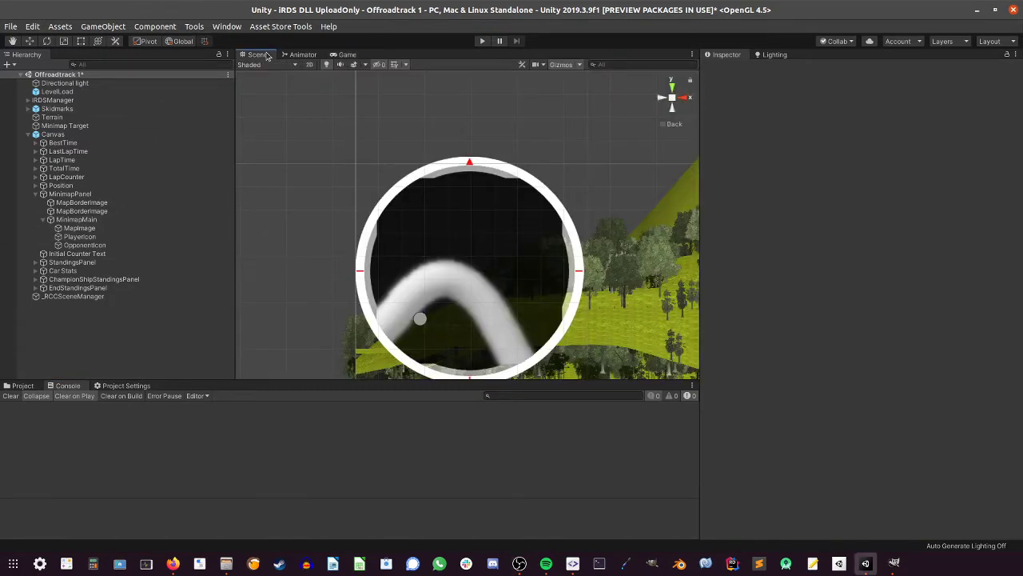
scroll(445, 238, "down", 5)
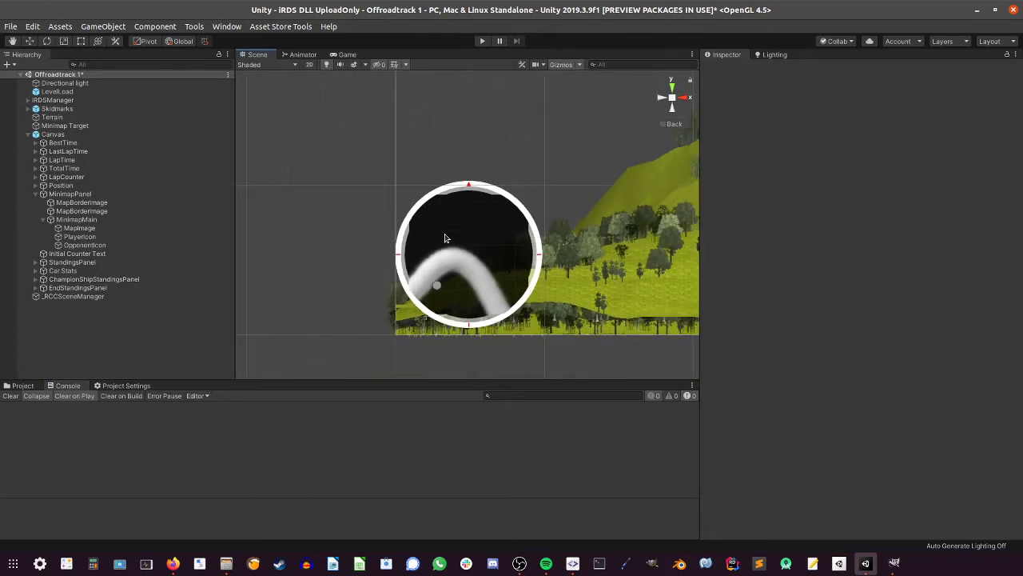
scroll(445, 237, "down", 5)
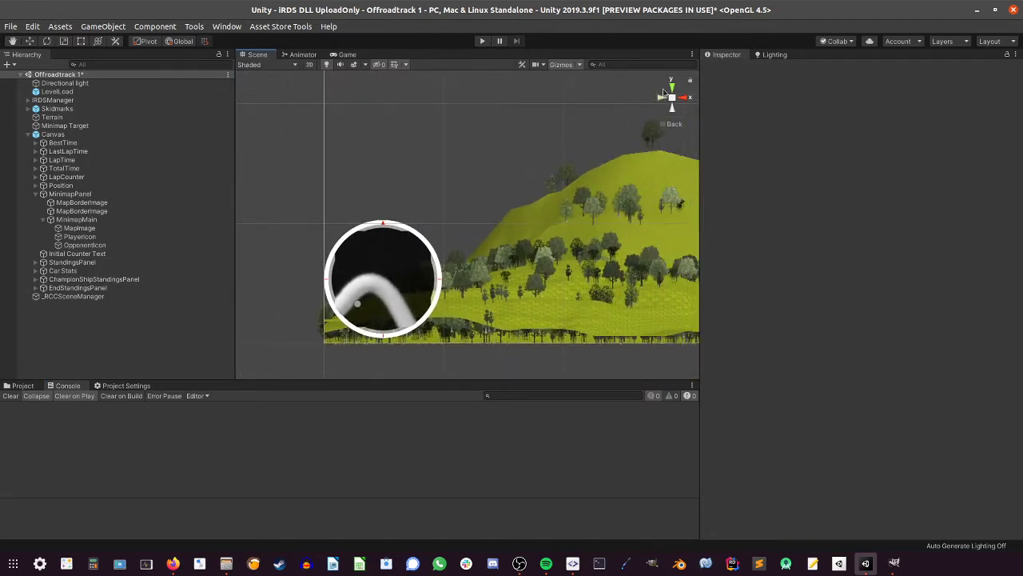
left_click(668, 88)
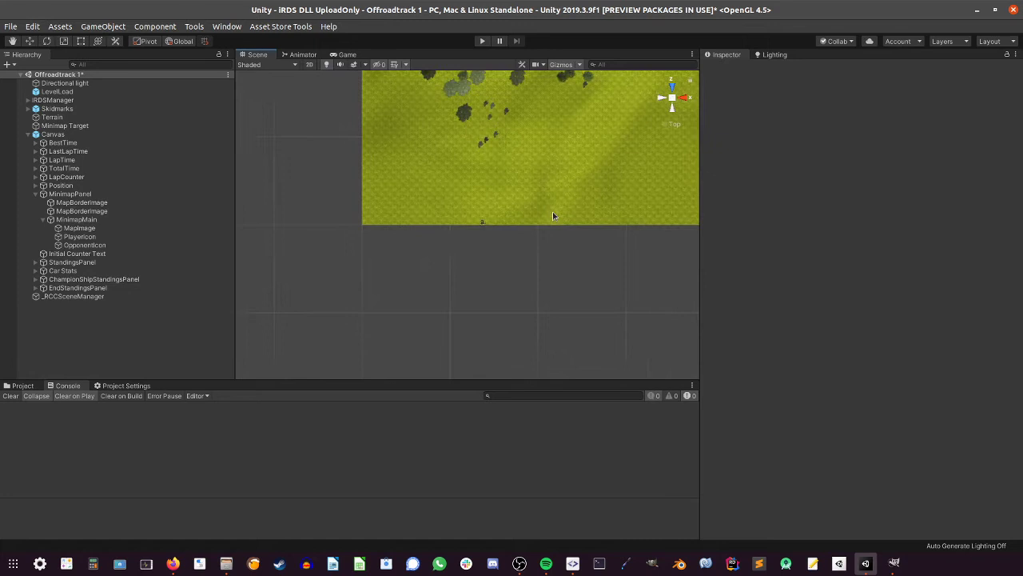
scroll(552, 211, "down", 5)
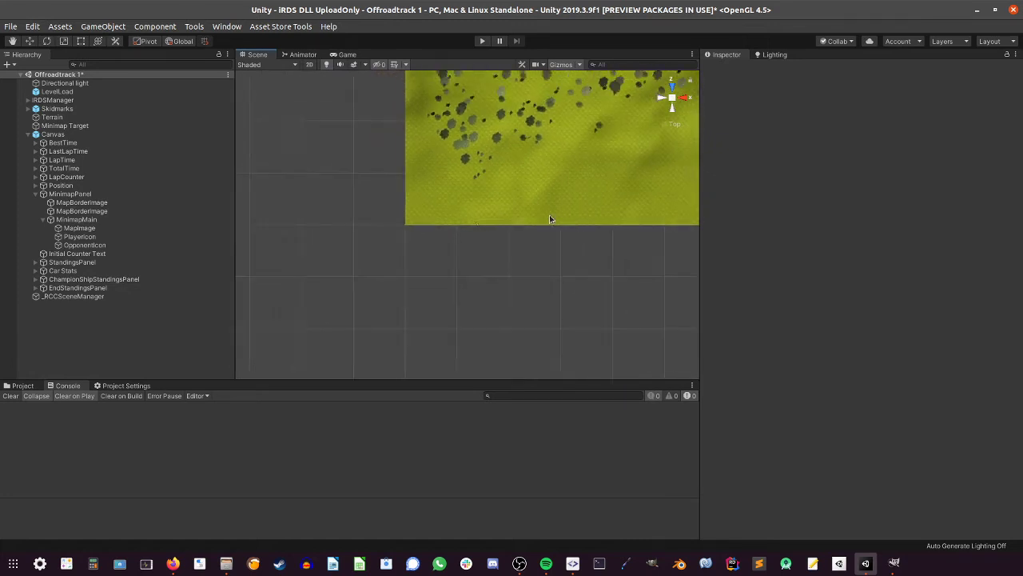
scroll(423, 330, "up", 3)
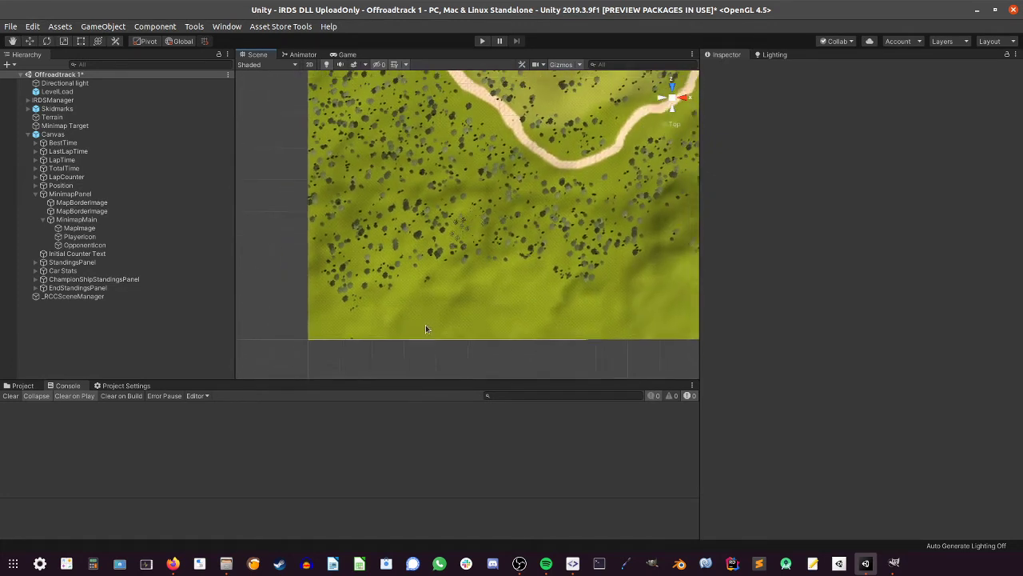
scroll(425, 324, "down", 5)
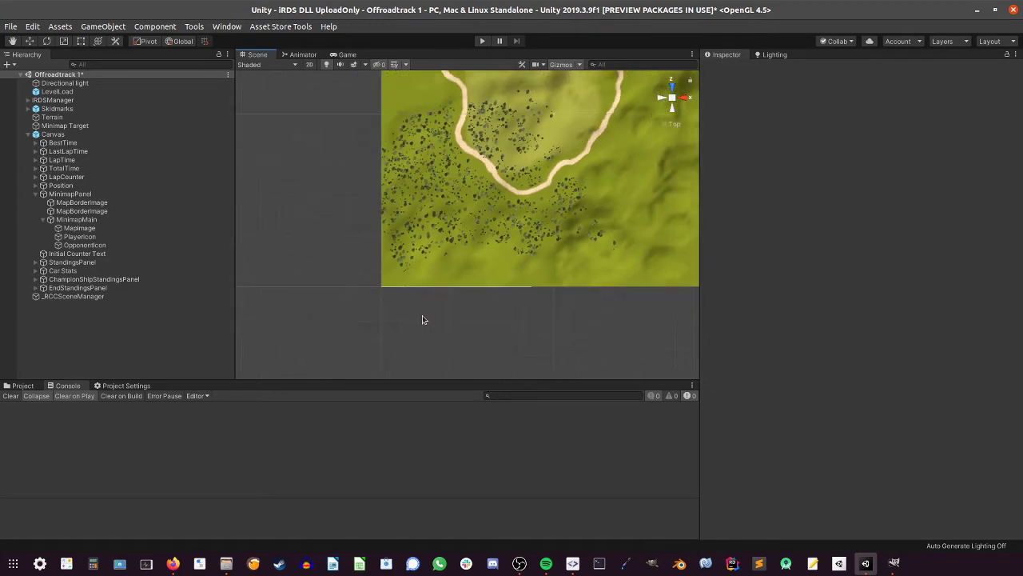
scroll(423, 320, "down", 5)
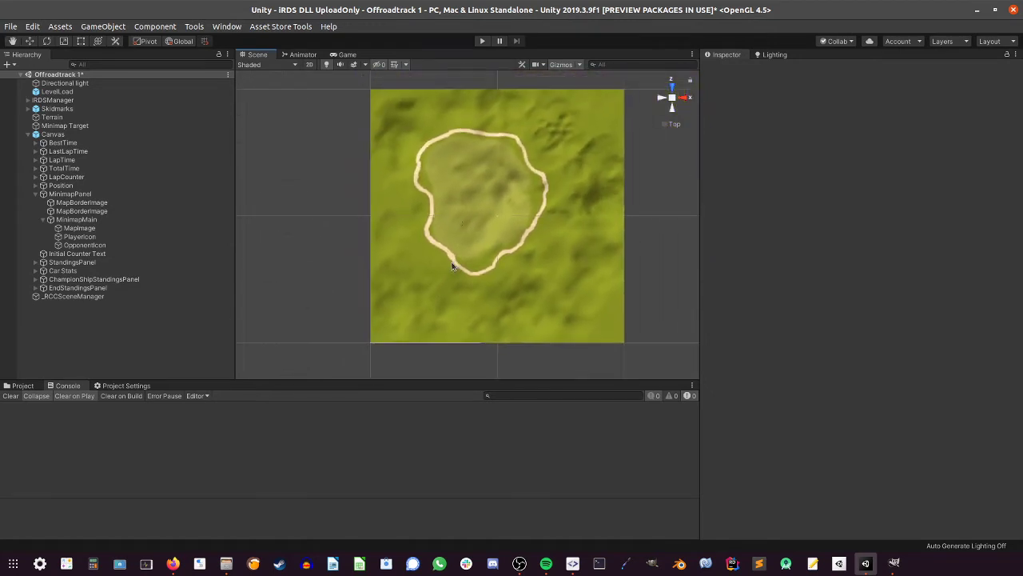
- Centre the terrain and capture a screenshot from its top-left to bottom-right corner
mouse_move(453, 266)
middle_mouse_down()
mouse_move(450, 249)
mouse_move(441, 257)
middle_mouse_up()
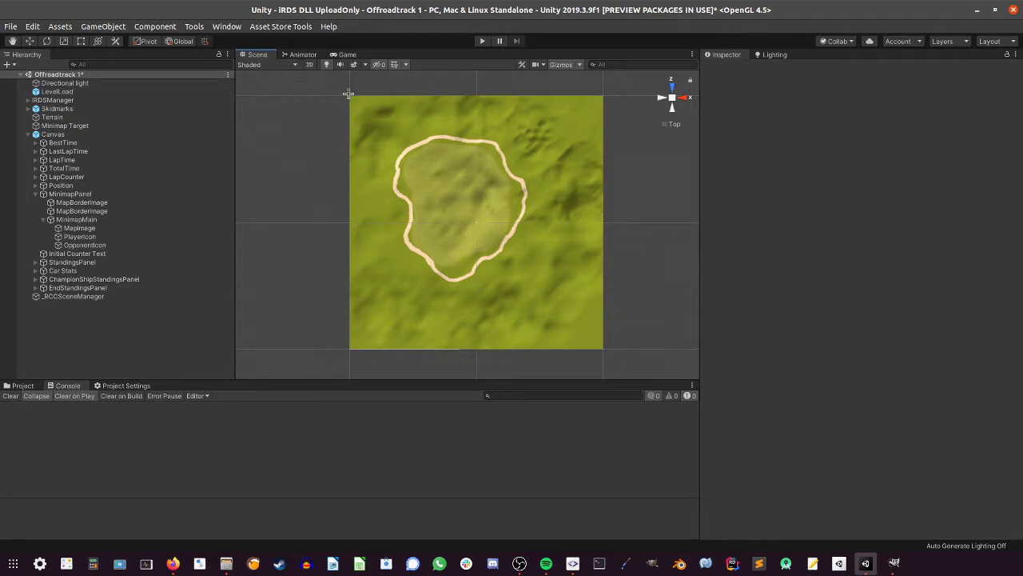
left_click_drag(349, 95, 602, 348)
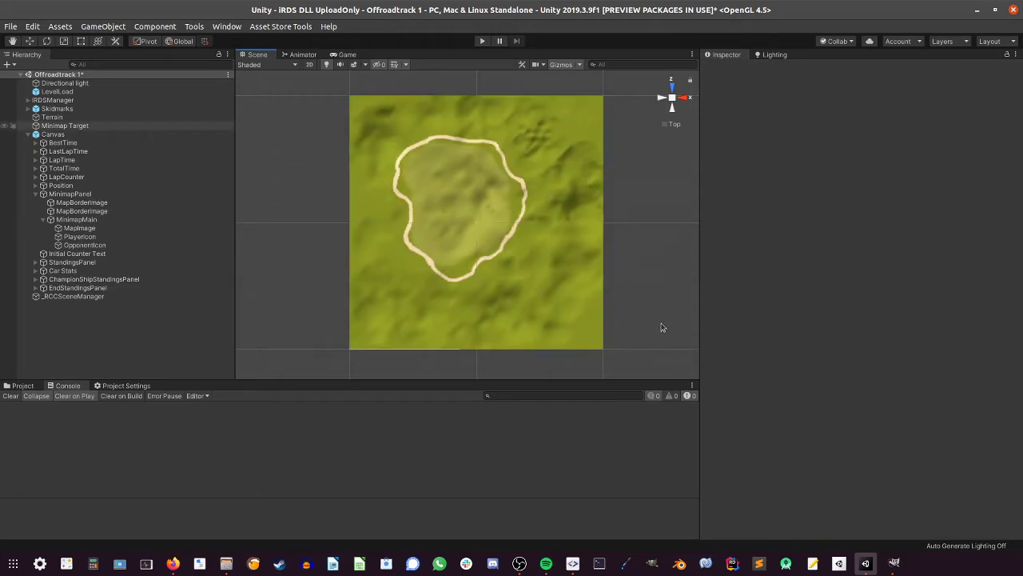
- Bring GIMP forward to paste the terrain capture as a new untitled image
left_click(894, 564)
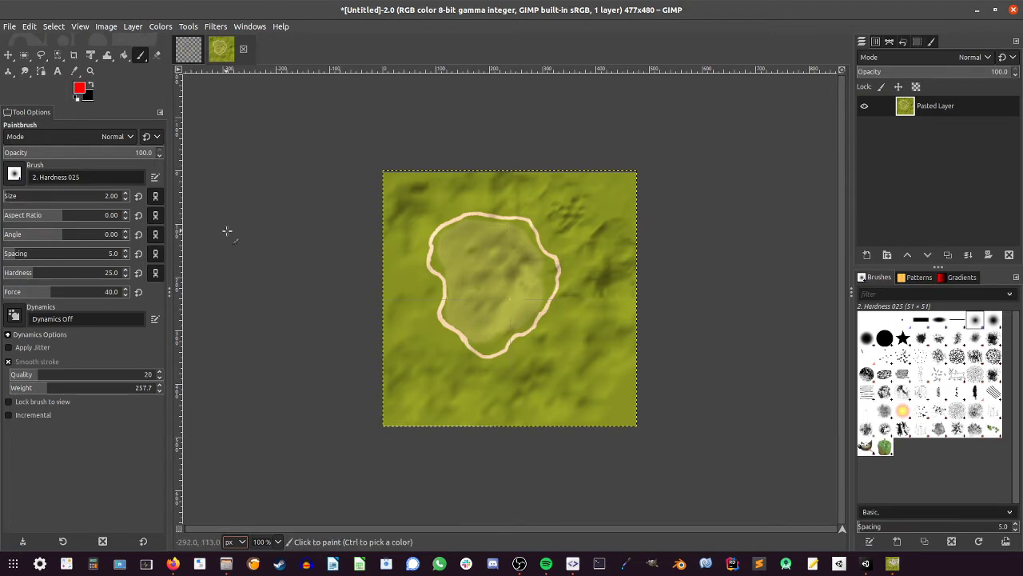
- Show the 616×616 MinimapFinal2 track outline image at 100% zoom
left_click(189, 50)
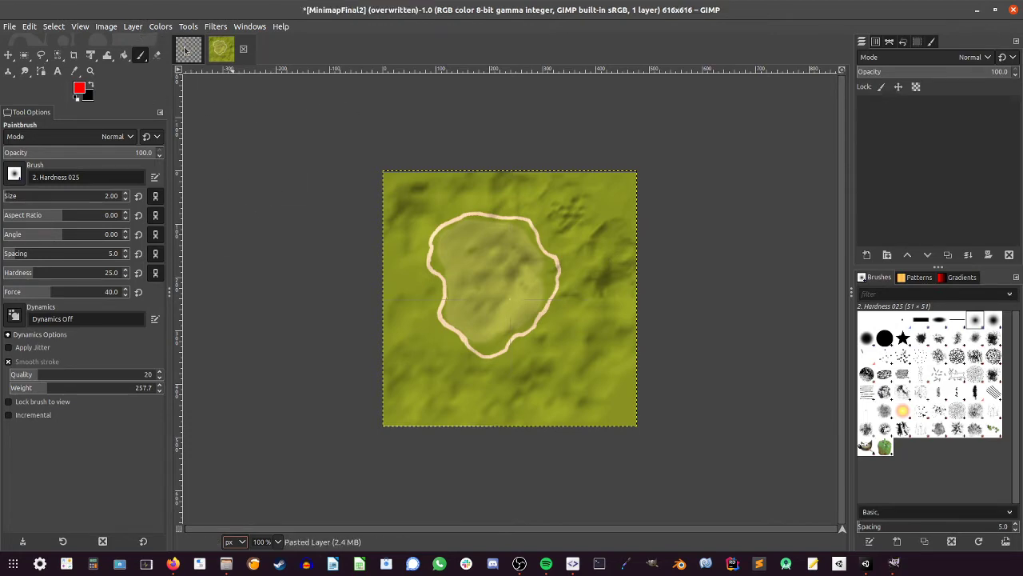
scroll(326, 214, "down", 10)
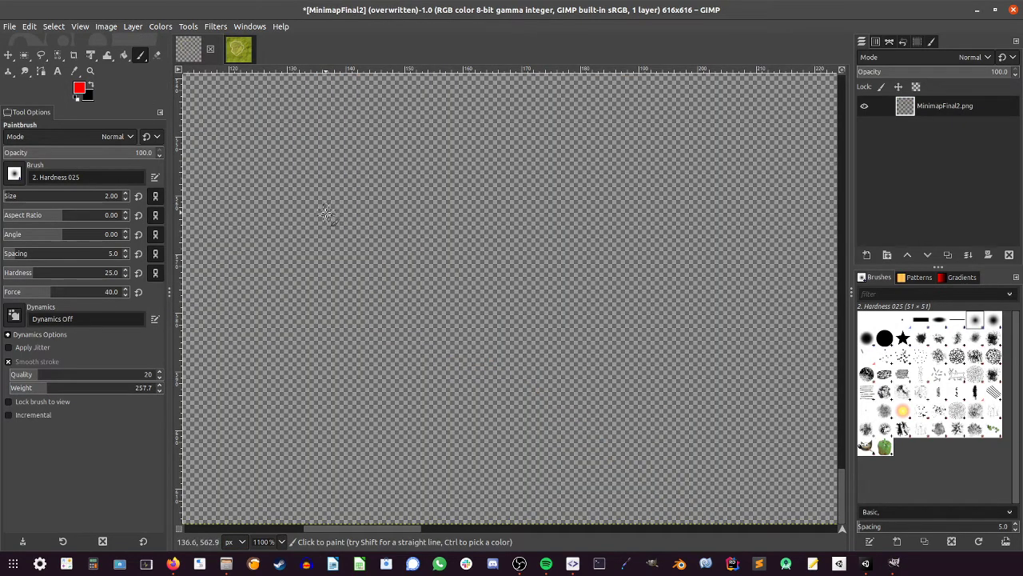
scroll(392, 247, "down", 6, "ctrl")
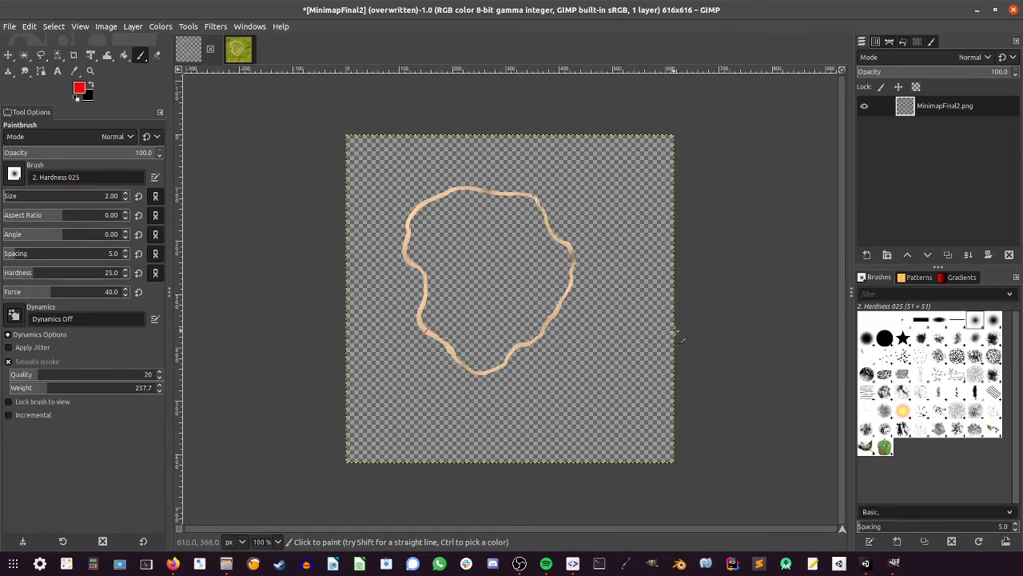
- Back in Unity, confirm the Terrain is 2000 wide and 2000 long, then inspect the Canvas
left_click(976, 9)
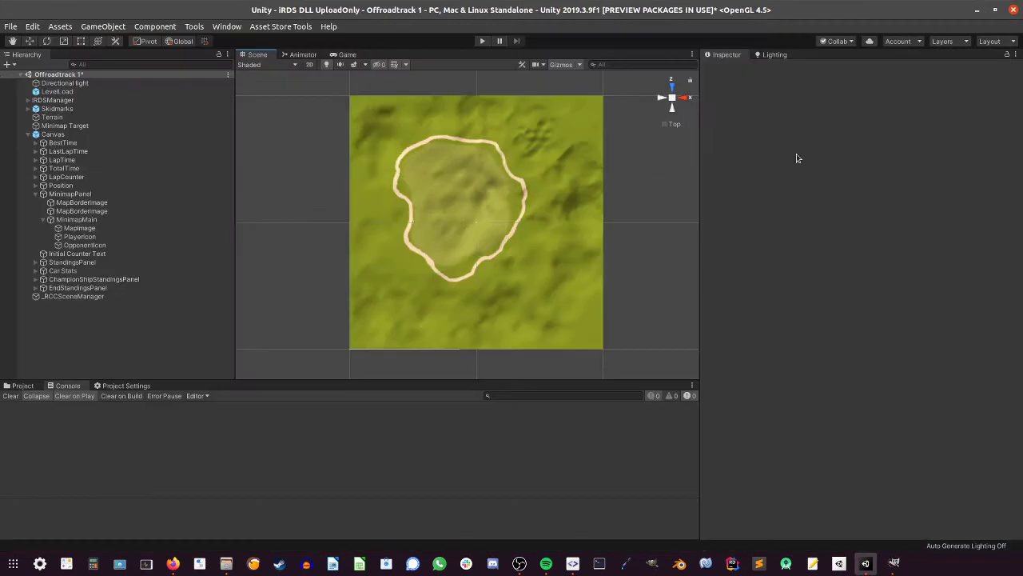
left_click(63, 117)
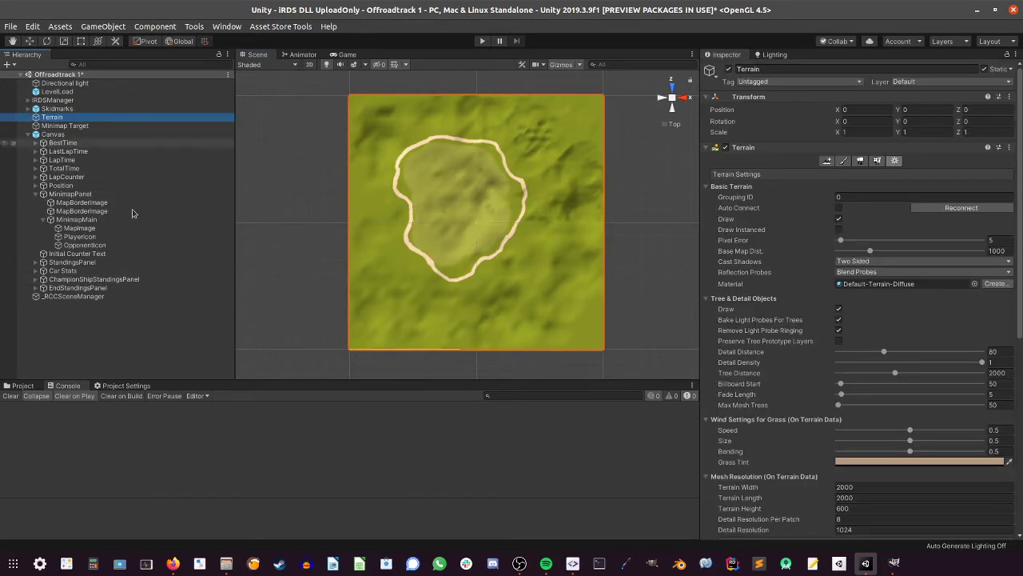
left_click(29, 41)
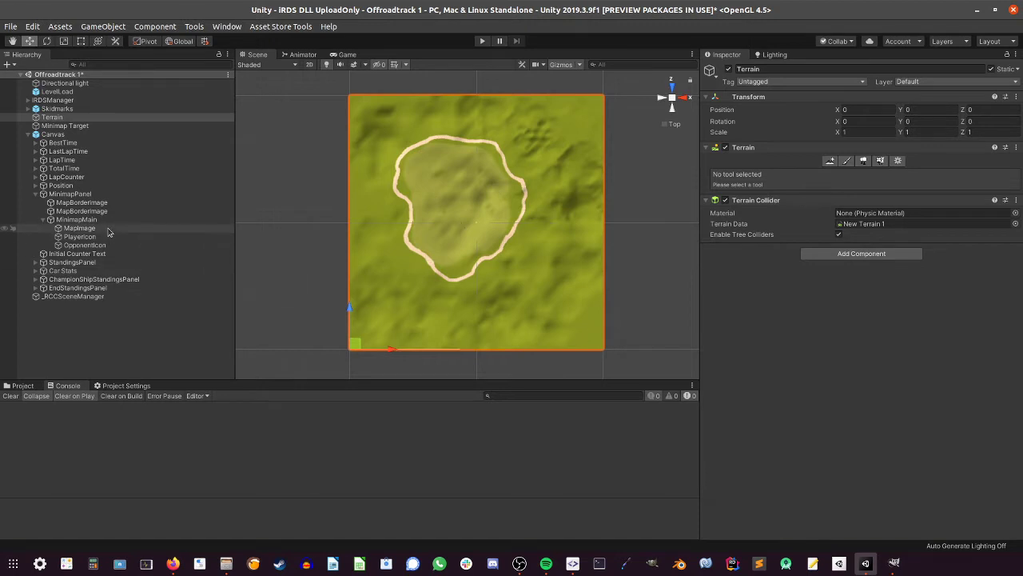
left_click(56, 134)
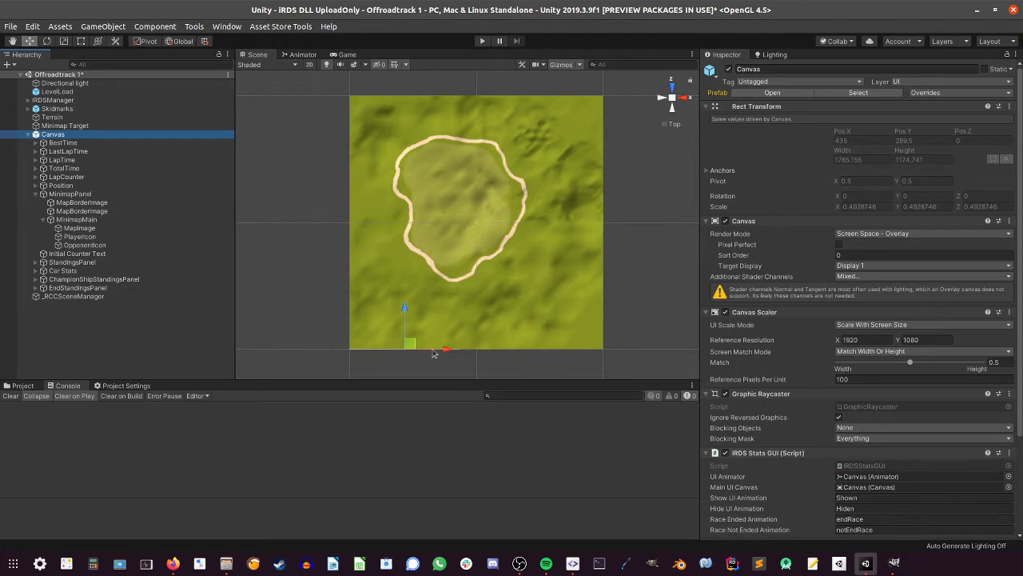
- Select MapImage under MinimapPanel and enlarge its sprite preview
left_click(67, 194)
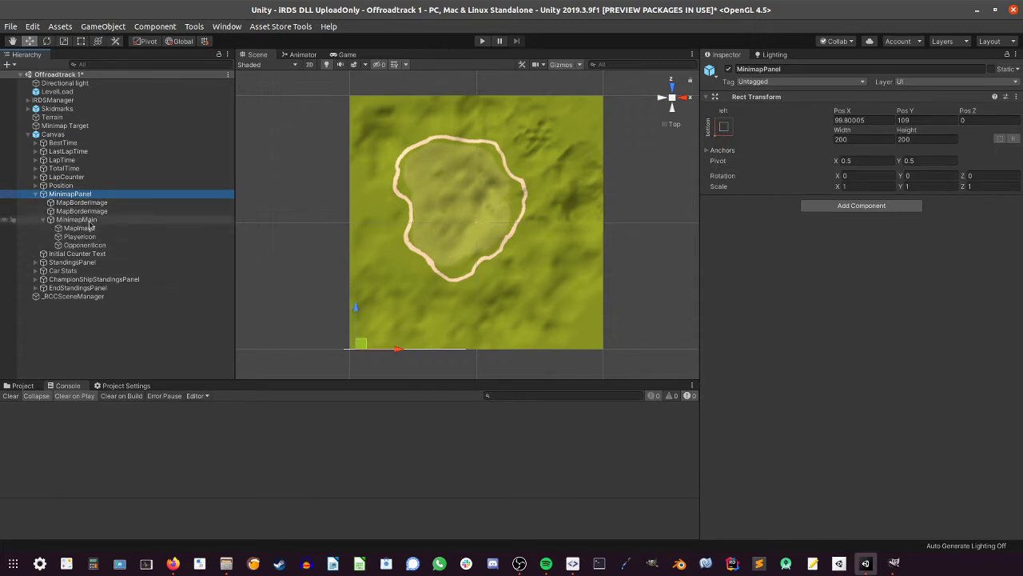
left_click(84, 229)
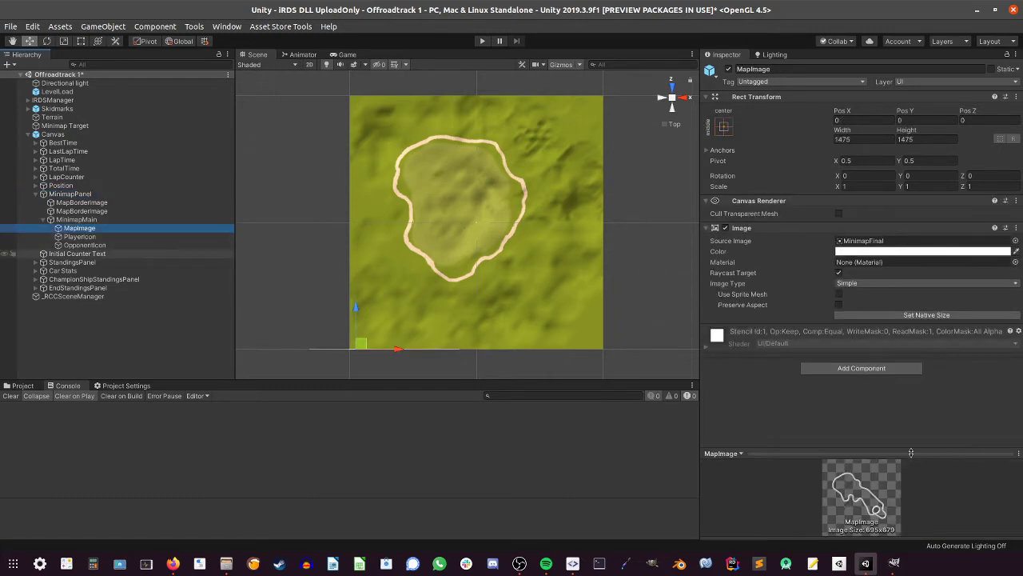
left_click_drag(910, 453, 910, 368)
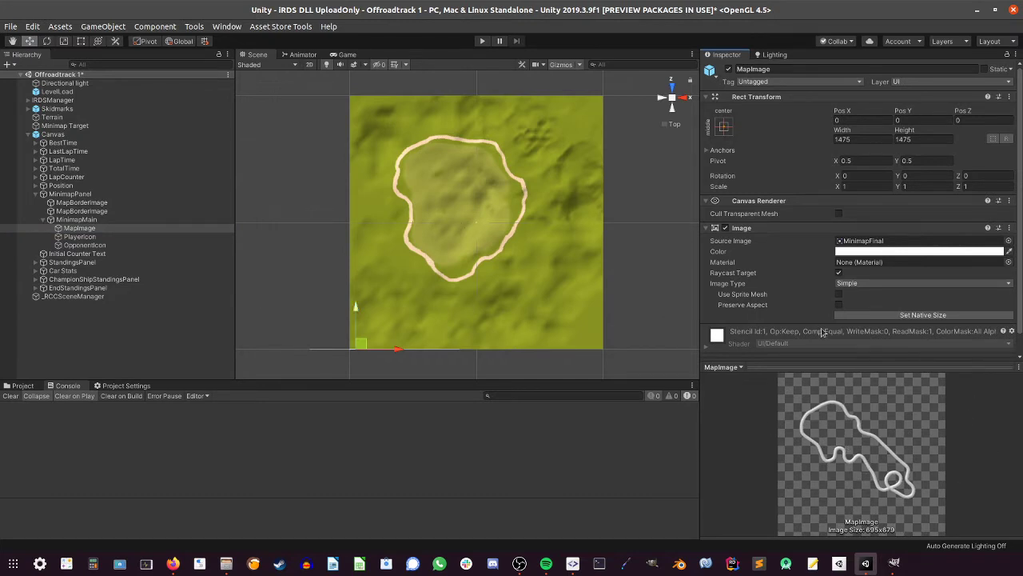
- Pick MinimapFinal2 as the MapImage Source Image and enlarge the preview
left_click(919, 240)
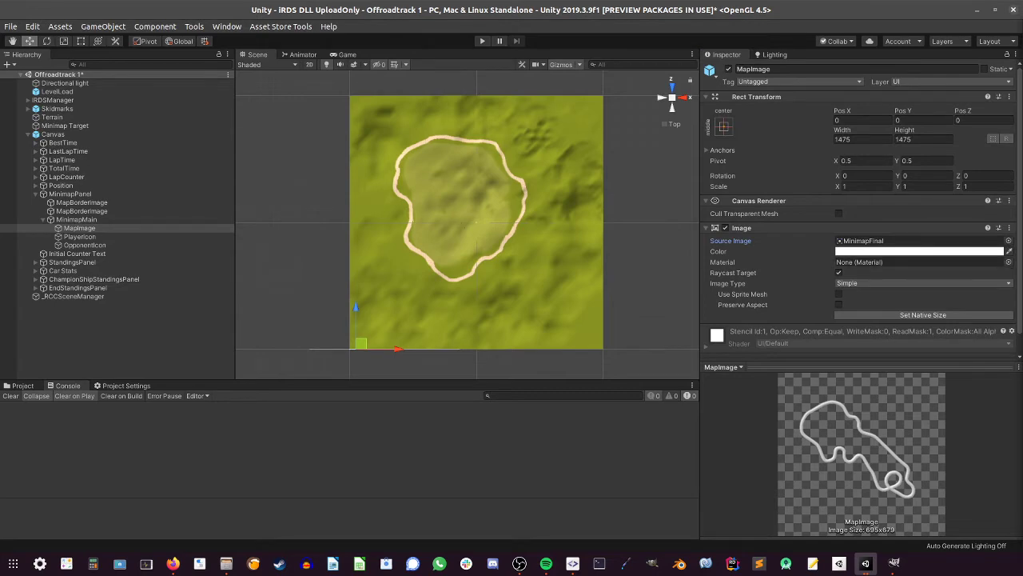
key("Return")
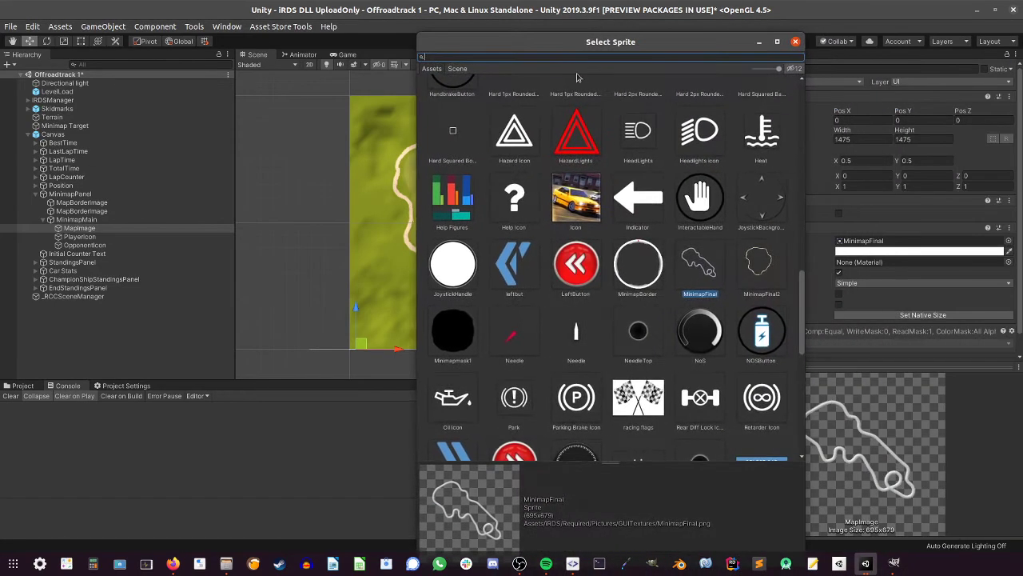
type("mi")
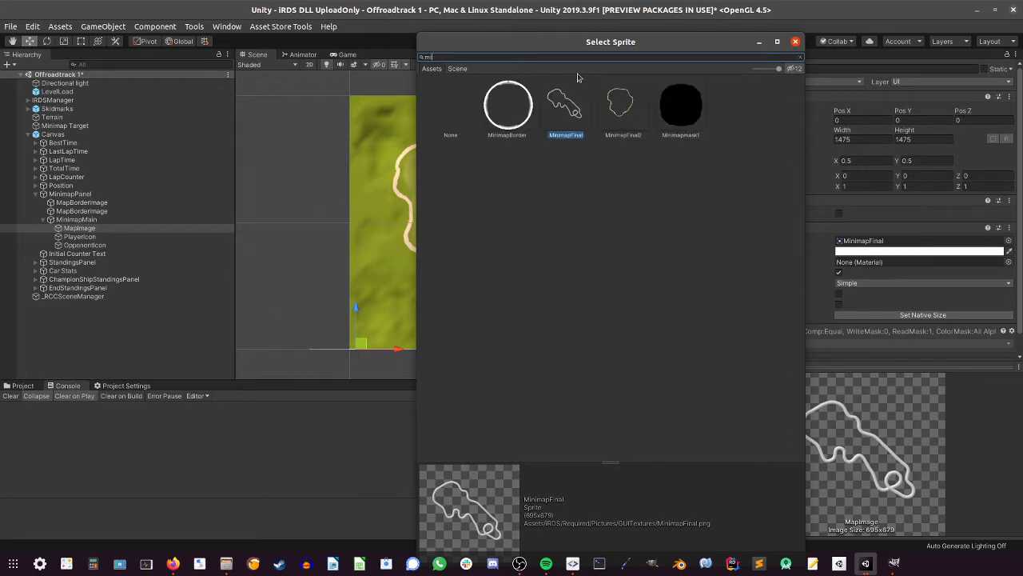
left_click(623, 107)
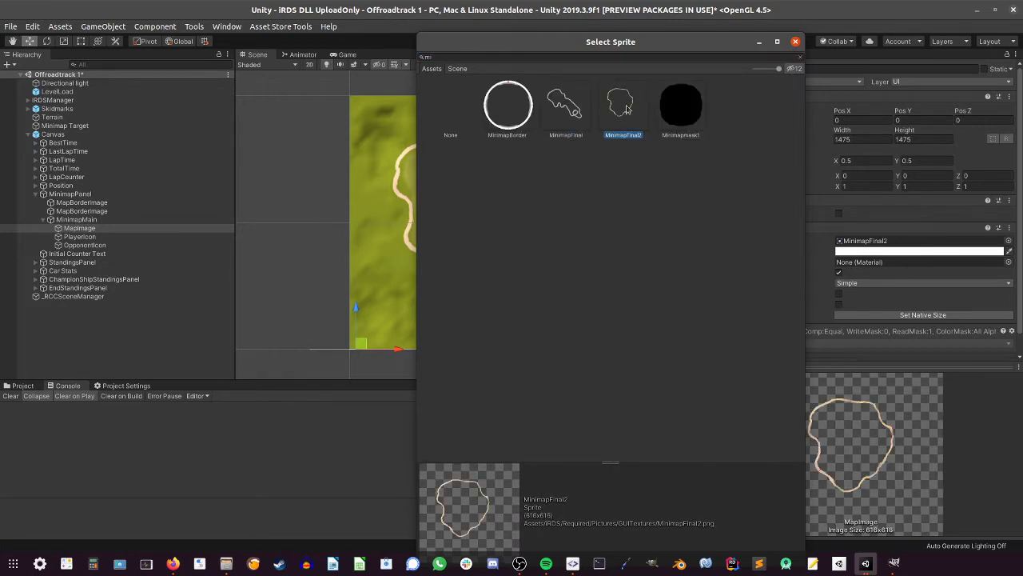
double_click(628, 110)
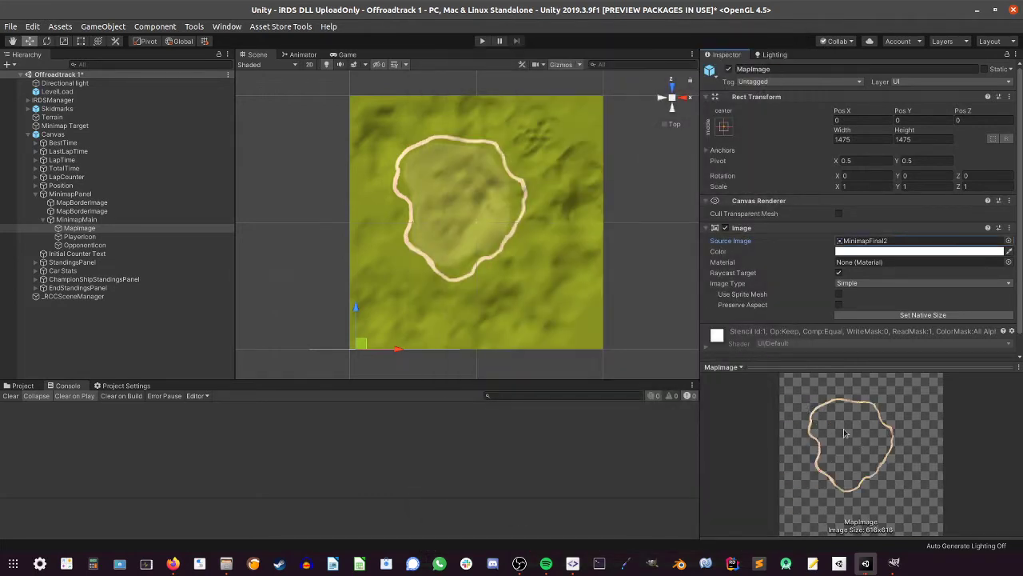
left_click_drag(868, 365, 864, 293)
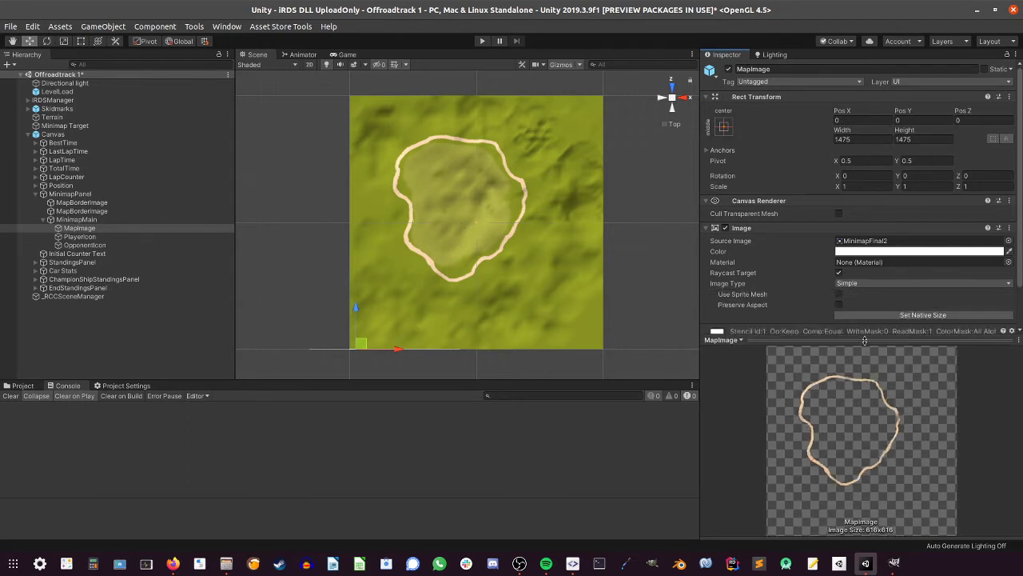
- Set MapImage's pivot to X 0, Y 0, shifting it to about -737.5 on both axes
left_click_drag(864, 340, 1011, 399)
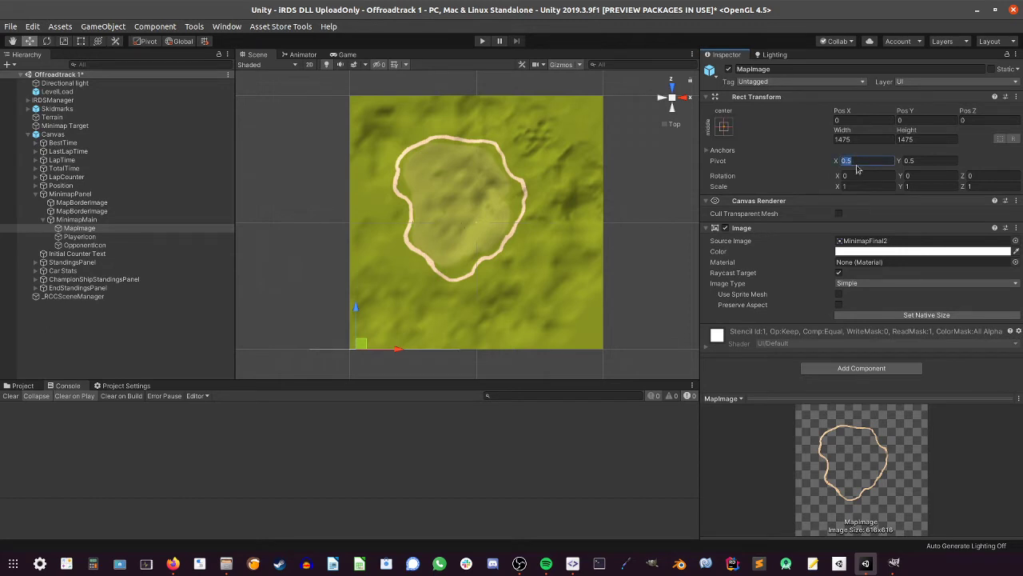
type("0")
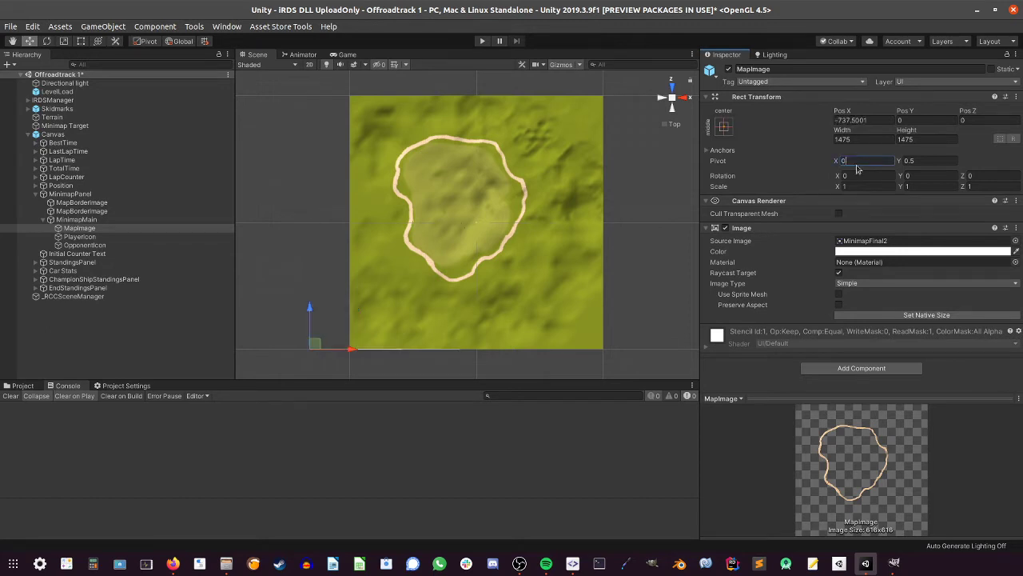
left_click(921, 162)
type("0")
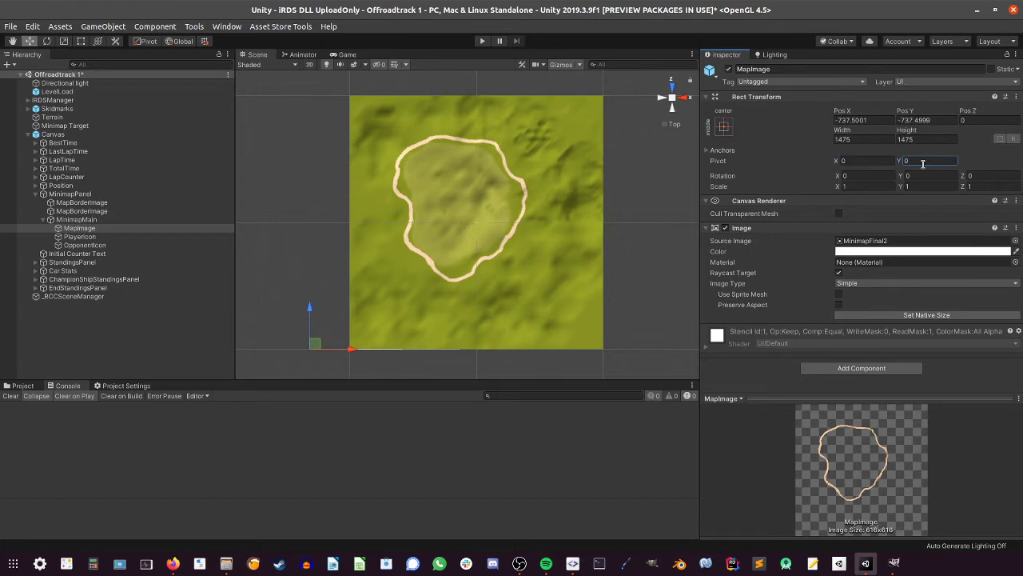
left_click(673, 109)
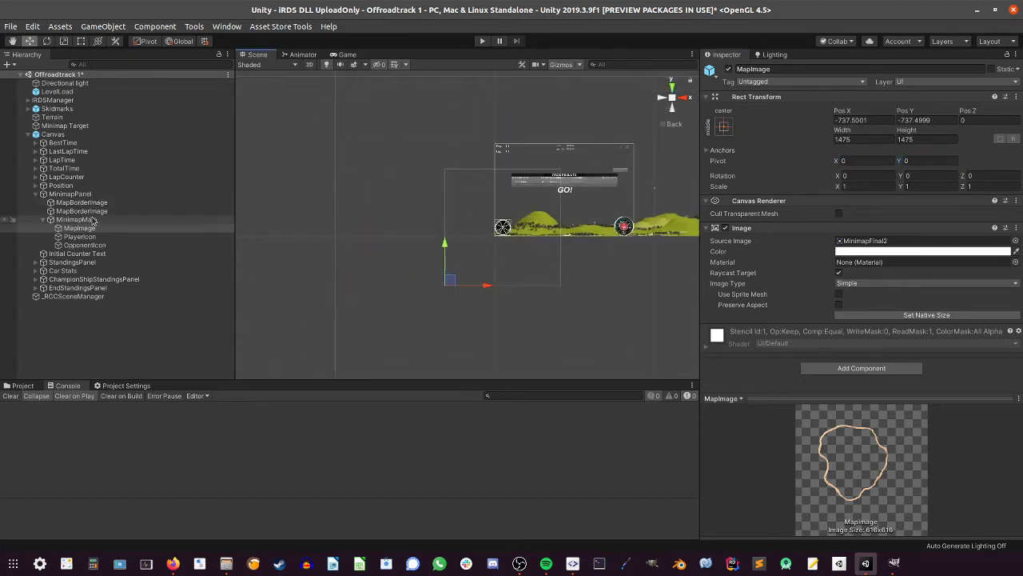
- Uncheck the Mask component on MinimapMain so the full map image shows
left_click(92, 220)
scroll(729, 303, "down", 5)
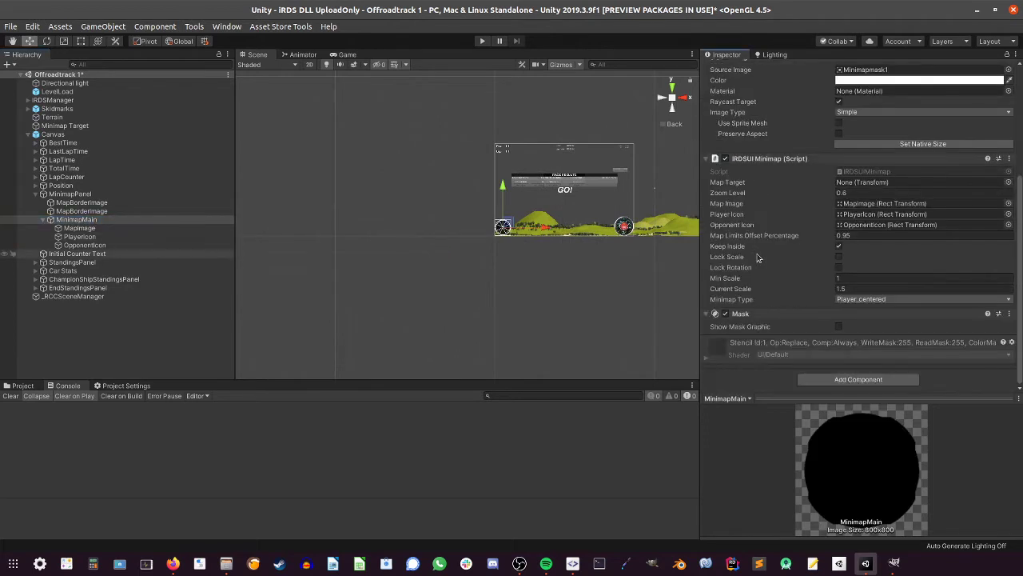
left_click(725, 314)
scroll(729, 313, "up", 1)
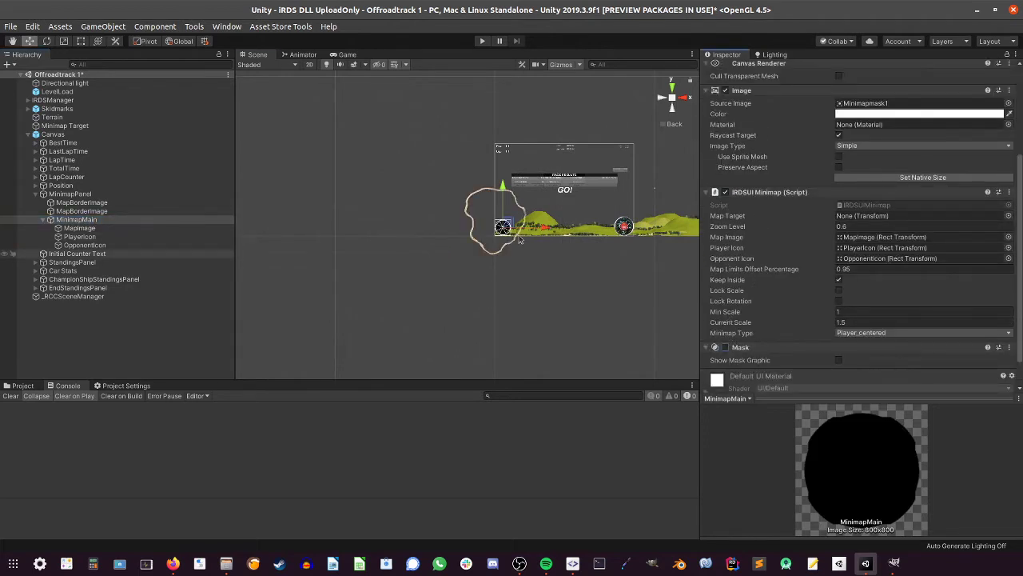
scroll(519, 240, "up", 2)
middle_click_drag(519, 240, 466, 250)
- View MapImage from the top and compare it with the Terrain at position 0, 0, 0
left_click(179, 228)
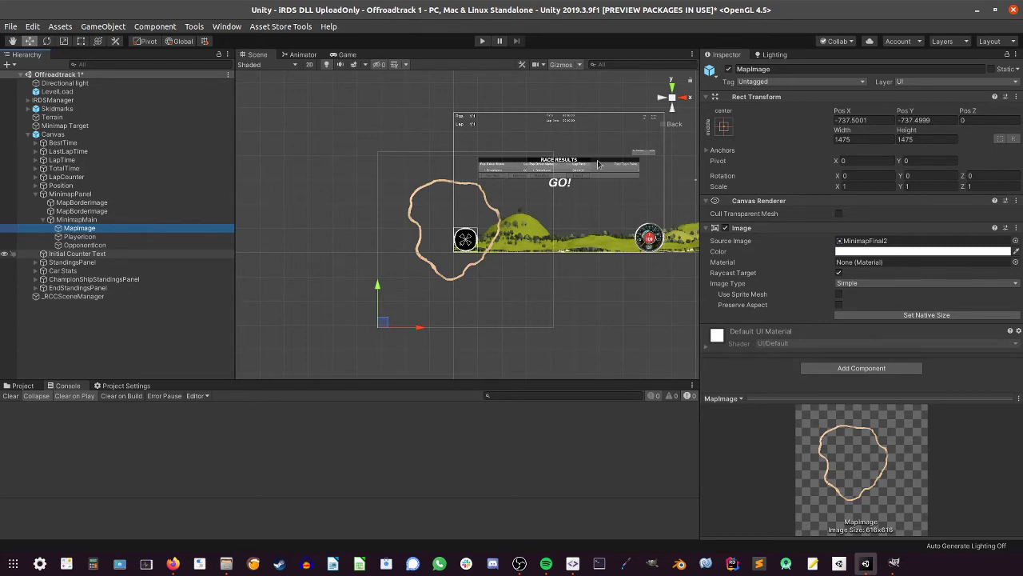
scroll(592, 140, "up", 10)
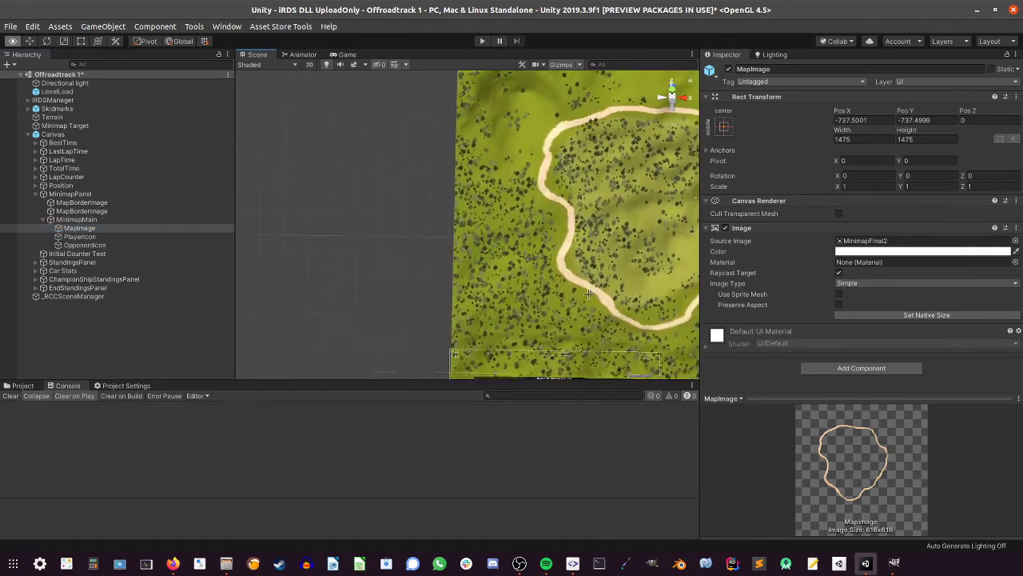
scroll(590, 309, "down", 10)
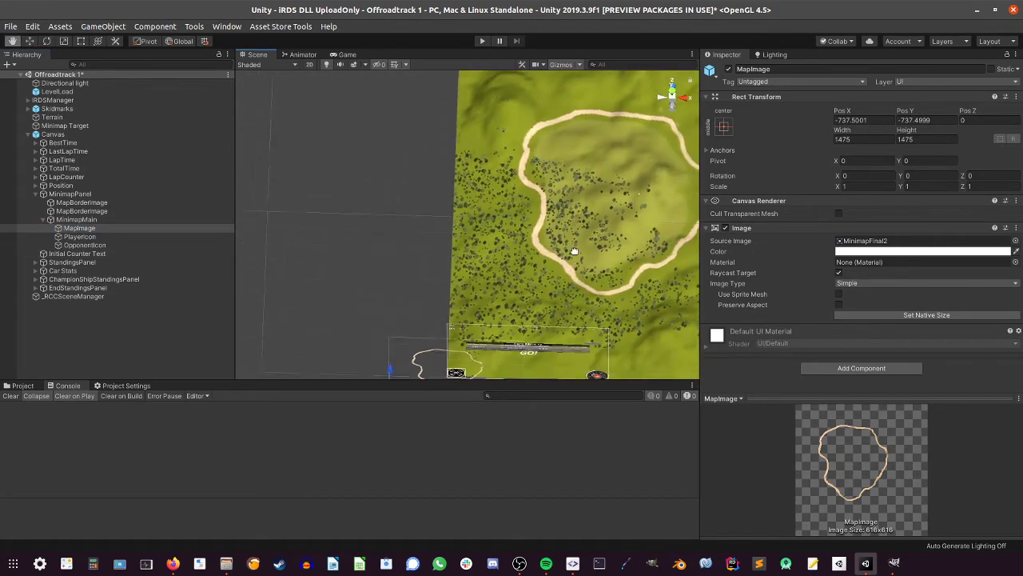
left_click_drag(530, 217, 506, 264, "alt")
left_click(672, 83)
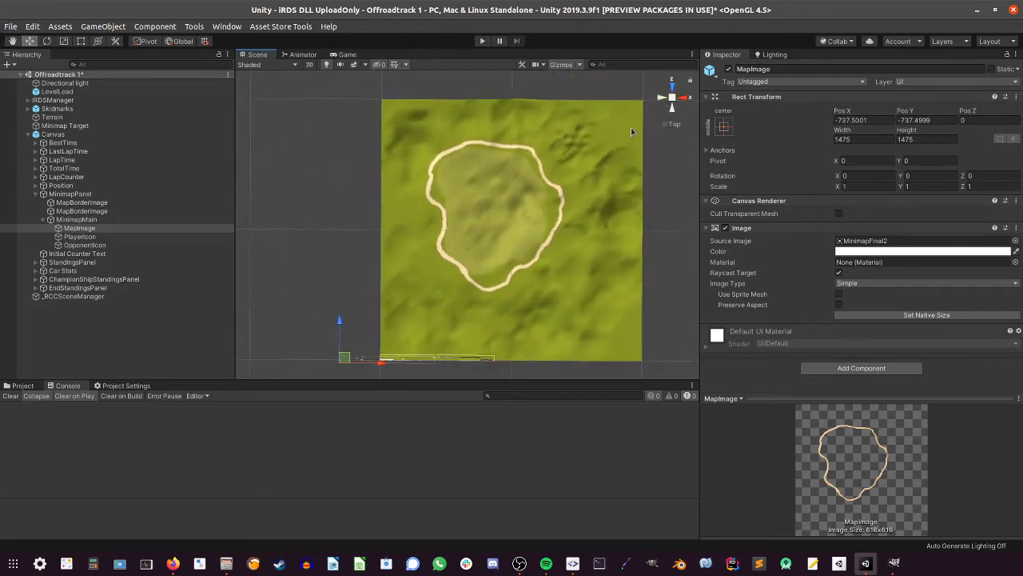
left_click(56, 118)
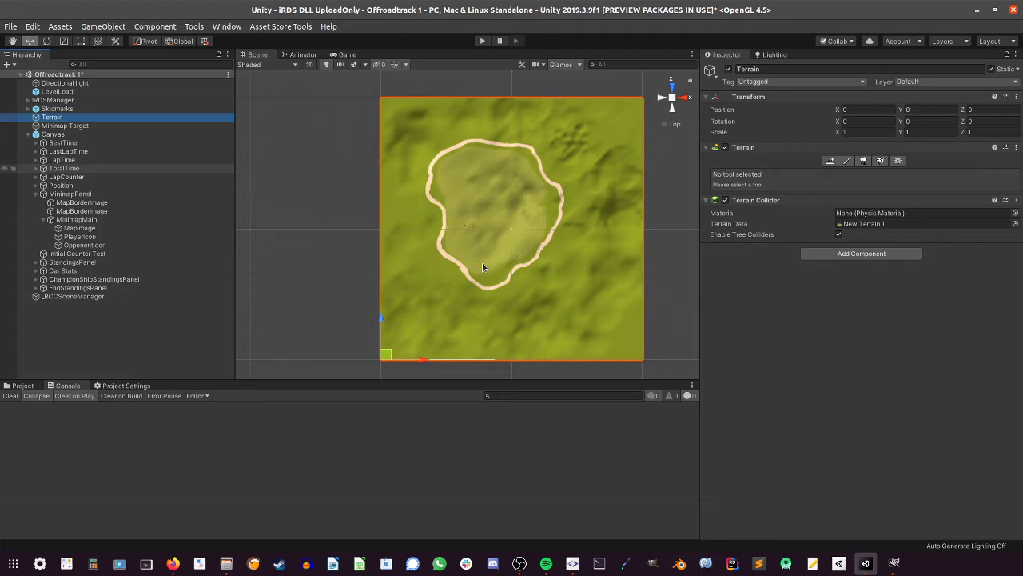
left_click(116, 229)
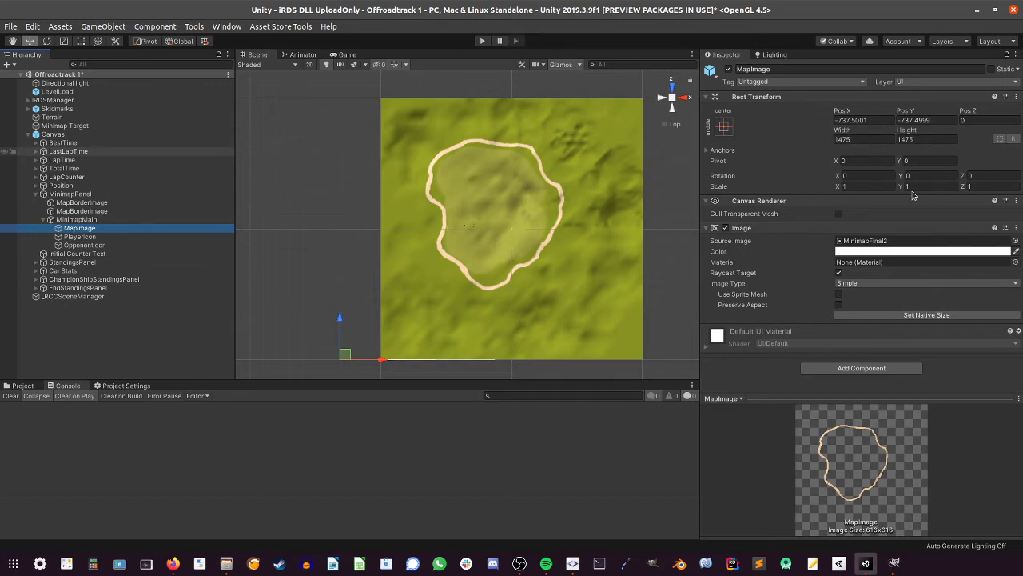
- Open the Terrain Settings to read its 2000 width and 2000 length
left_click(55, 118)
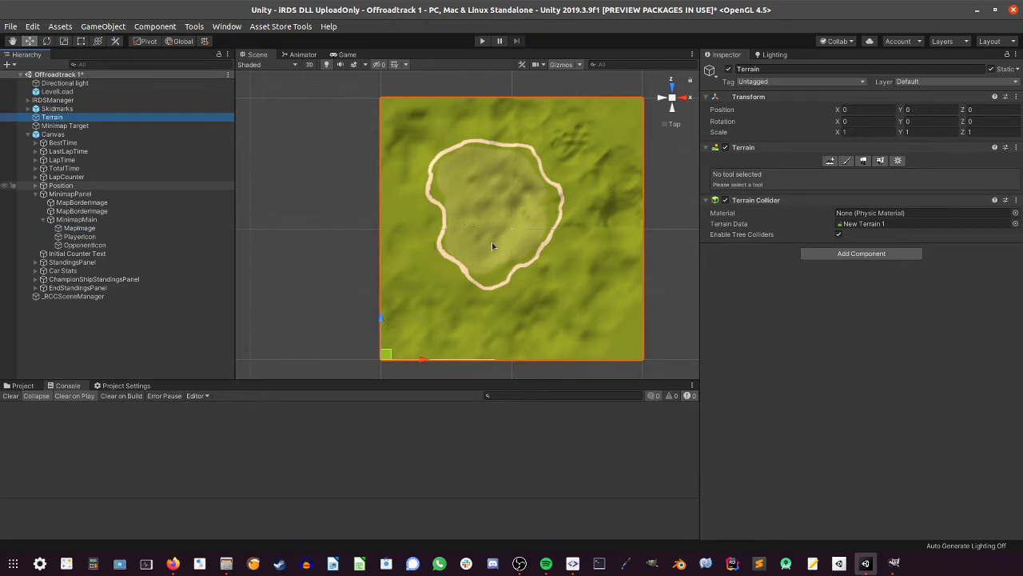
left_click(897, 161)
scroll(878, 312, "down", 6)
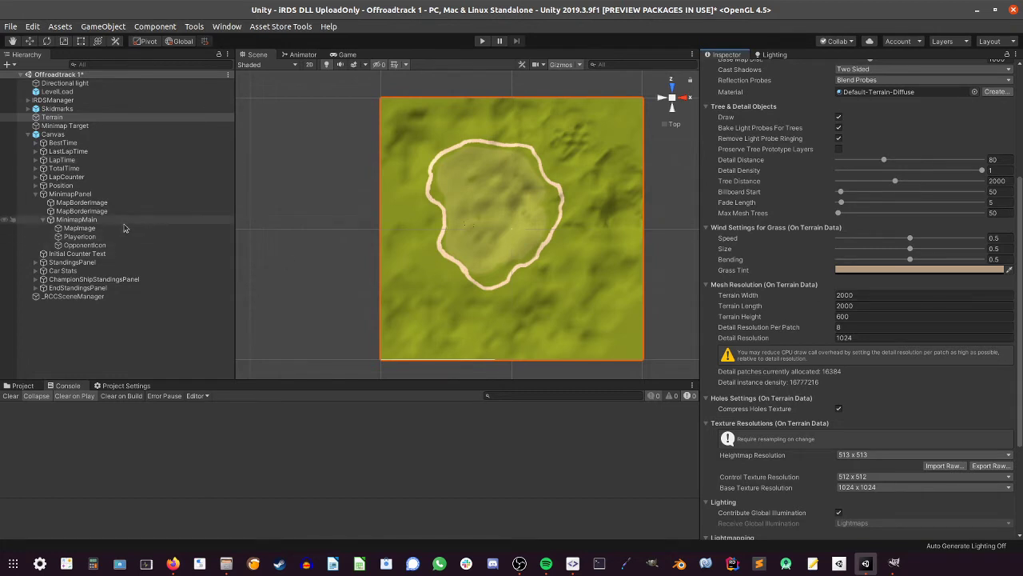
- Set the MapImage Width and Height to 2000 each
left_click(121, 231)
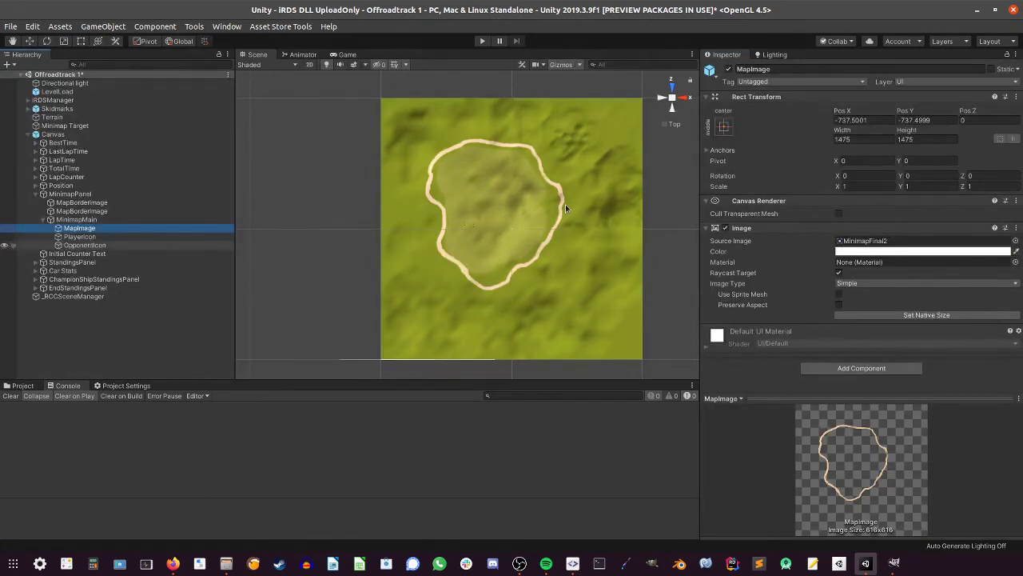
left_click(857, 138)
type("2000")
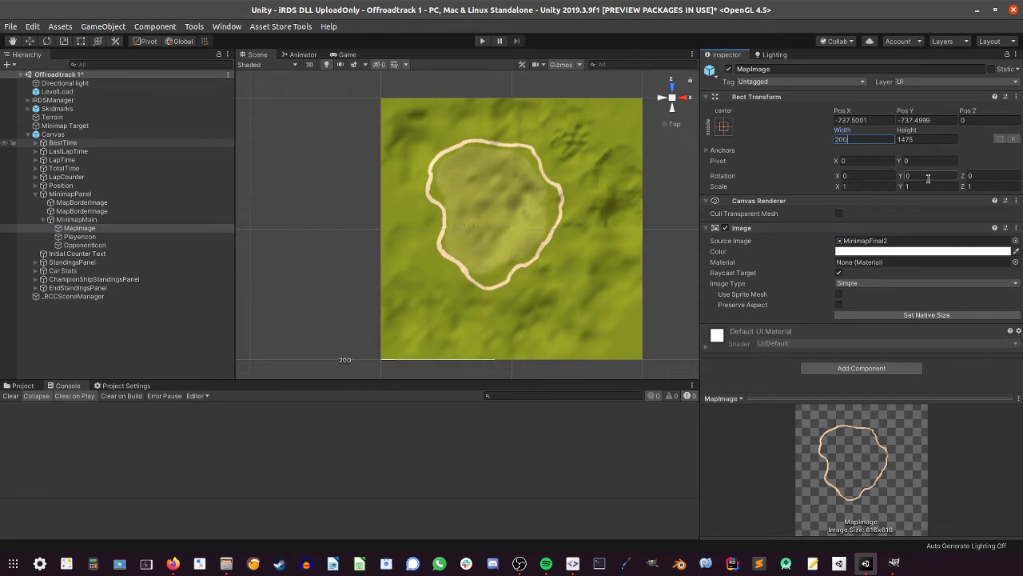
left_click(925, 138)
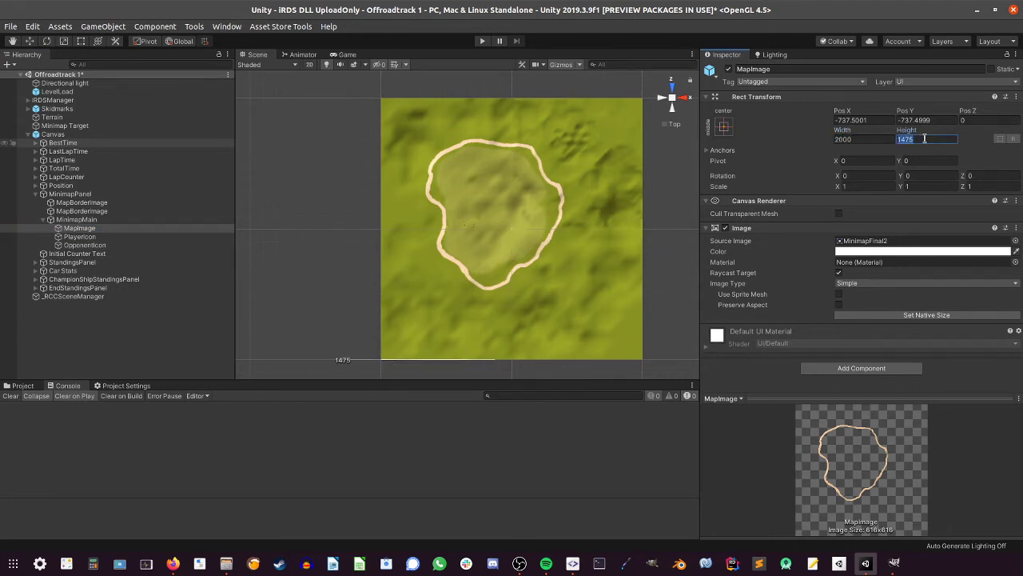
type("2000")
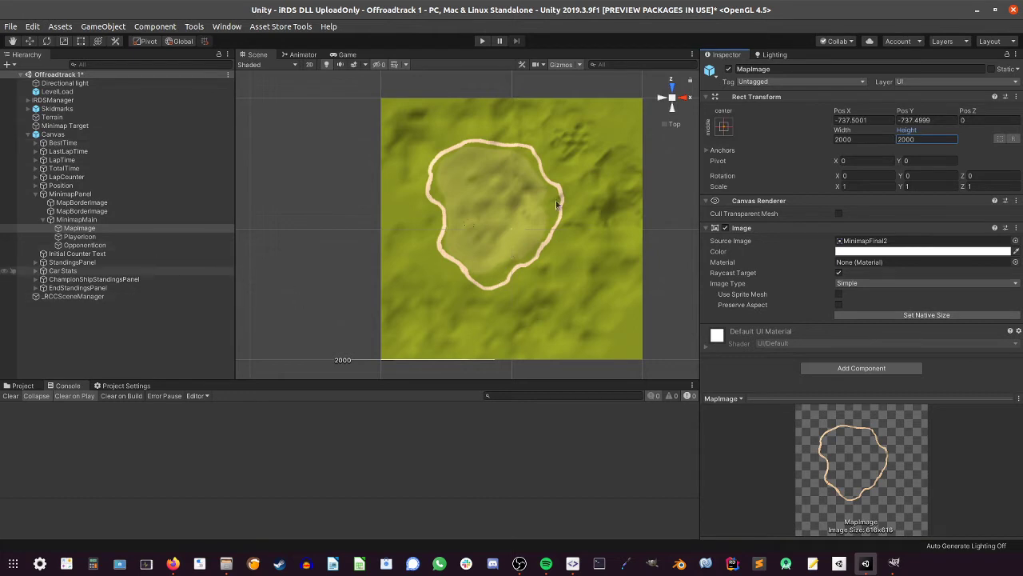
- On MinimapMain's IRDSUI Minimap, try Zoom Level values below 0.6 and edit the field
left_click(672, 109)
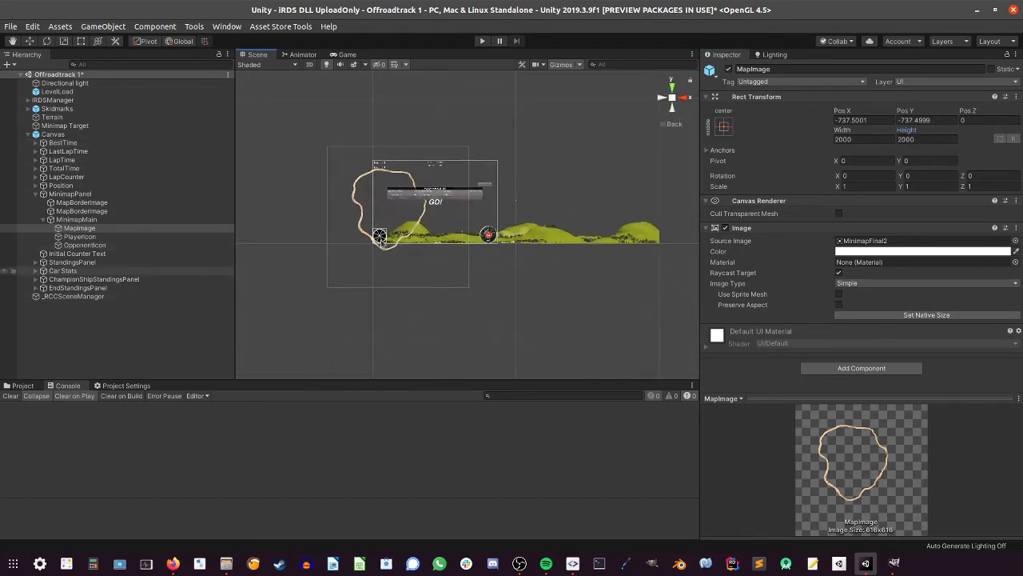
scroll(381, 245, "up", 3)
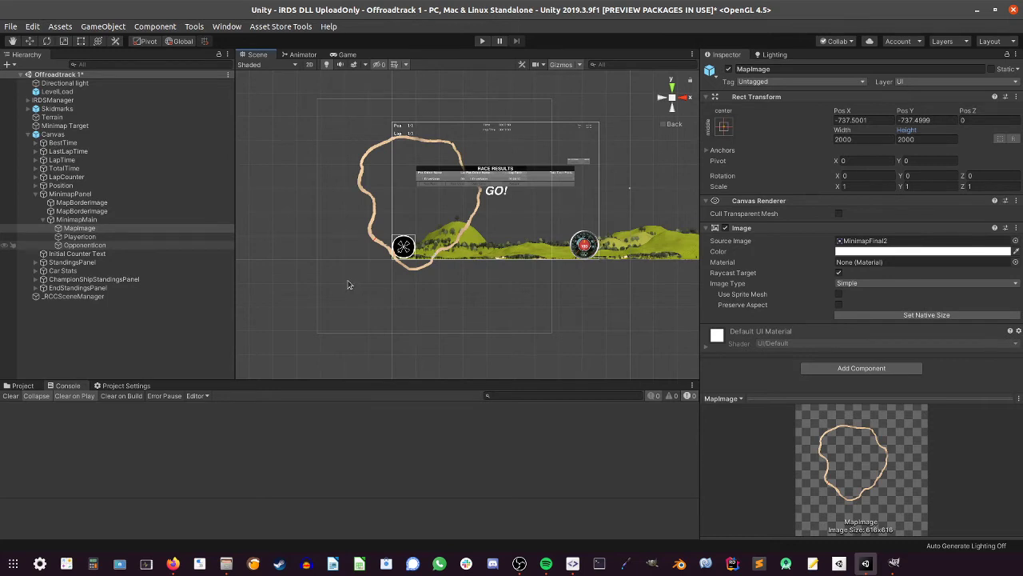
left_click(77, 219)
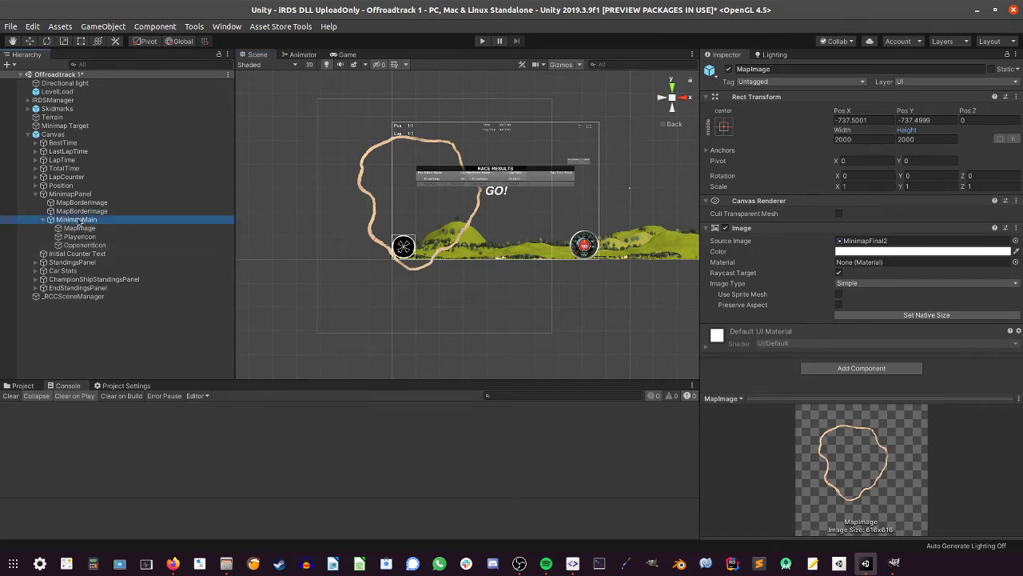
scroll(864, 322, "down", 3)
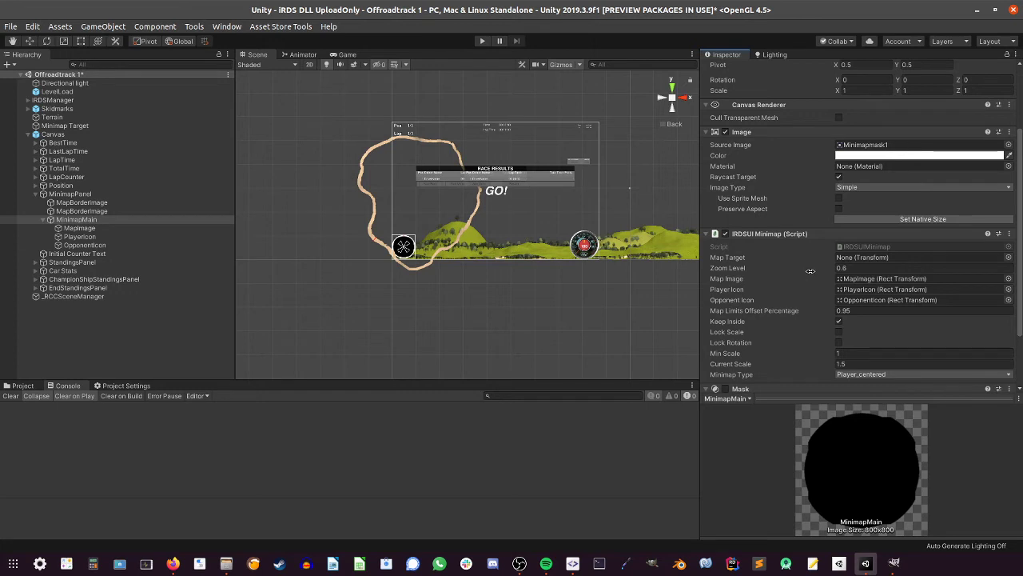
left_click_drag(814, 268, 809, 268)
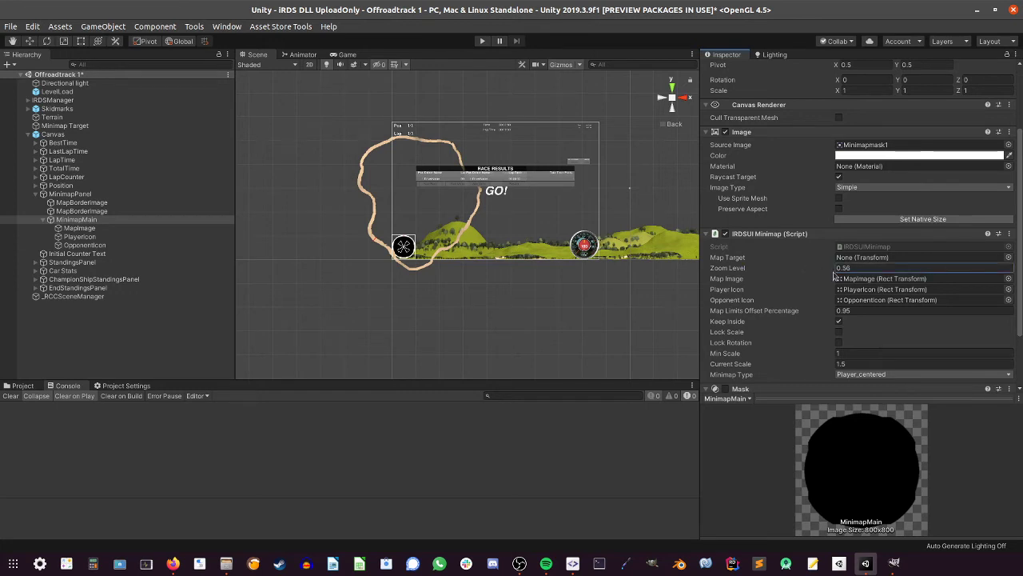
left_click(860, 268)
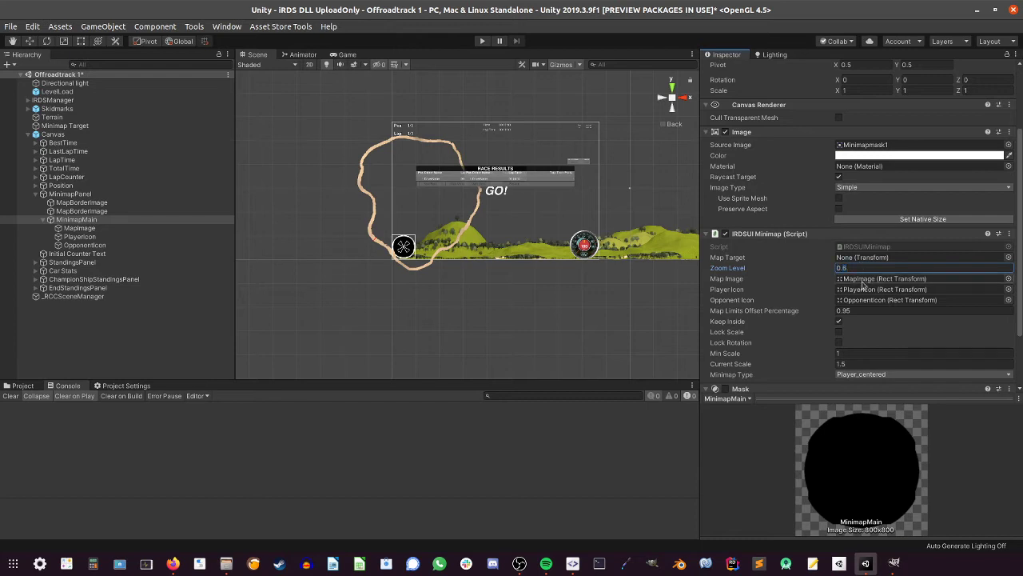
left_click(155, 297)
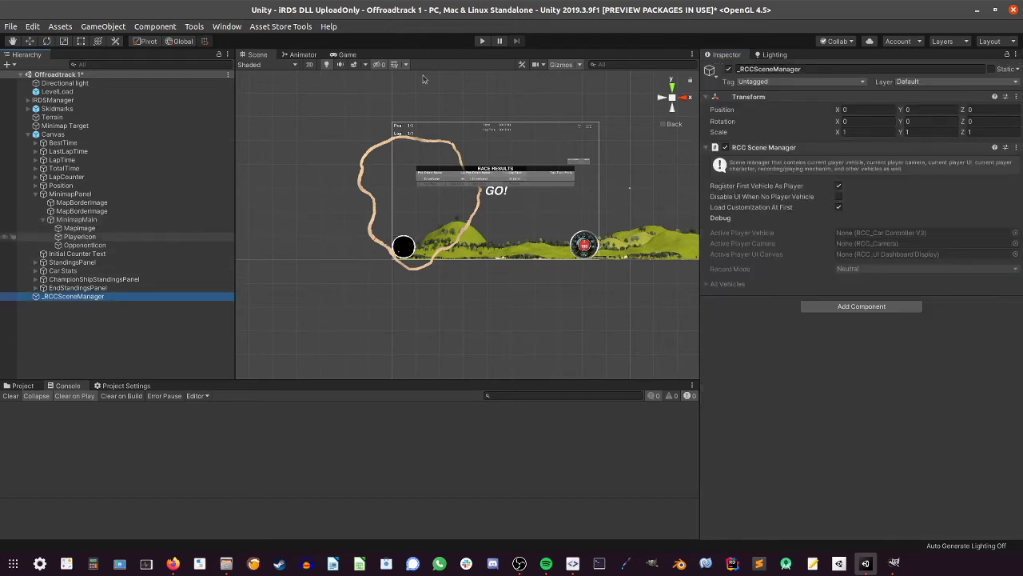
left_click(482, 41)
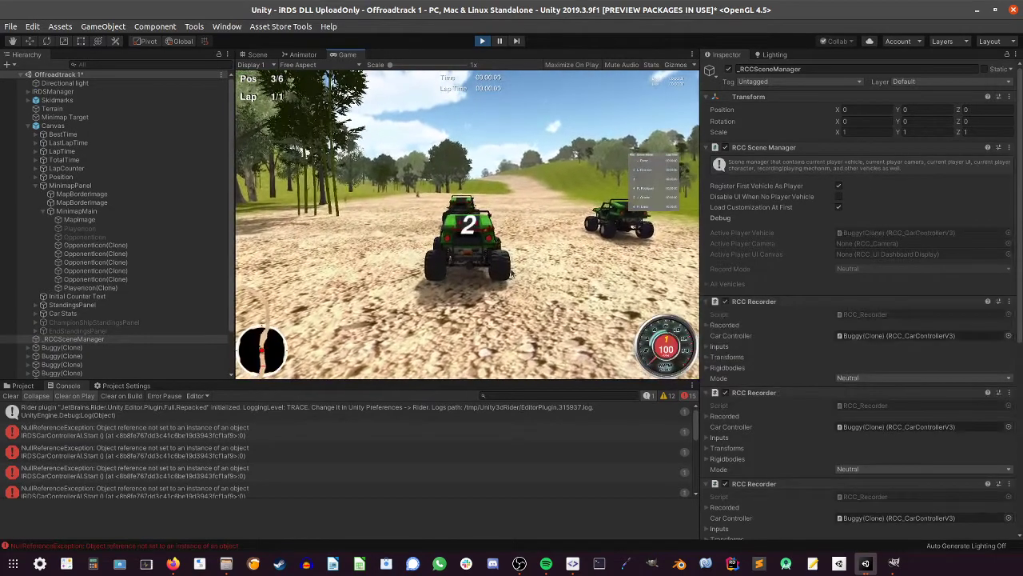
left_click(10, 397)
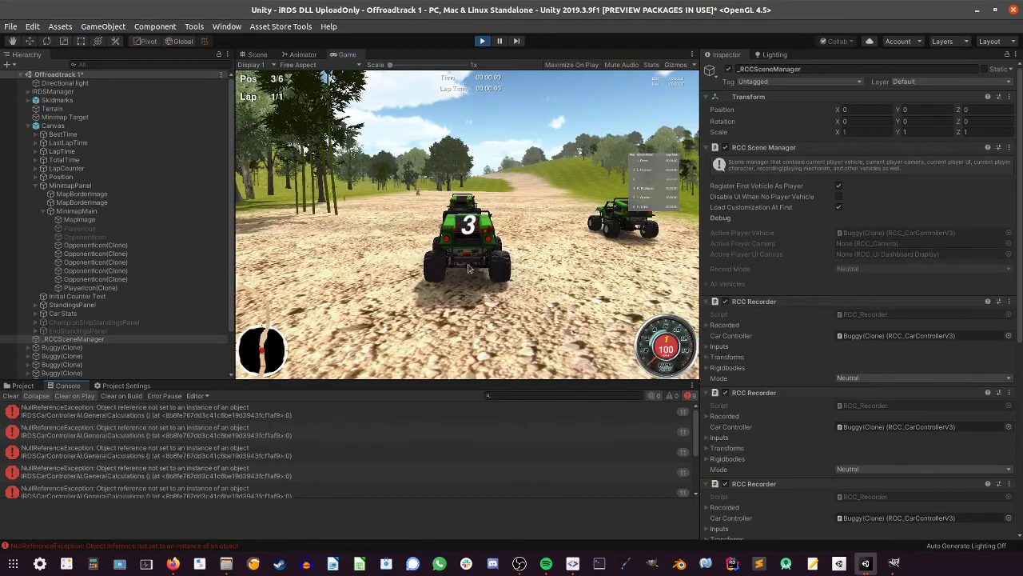
key("Up")
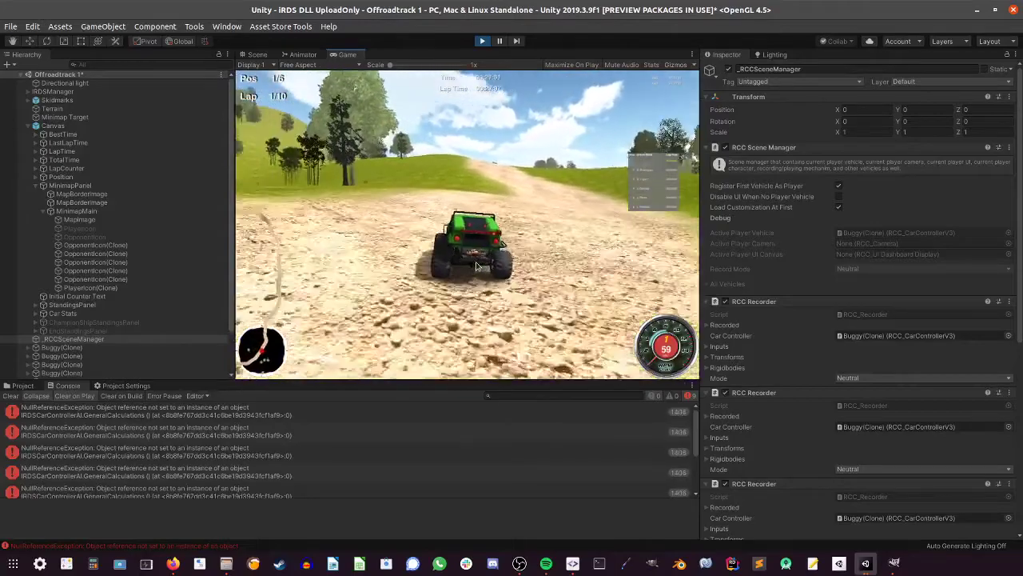
left_click(482, 41)
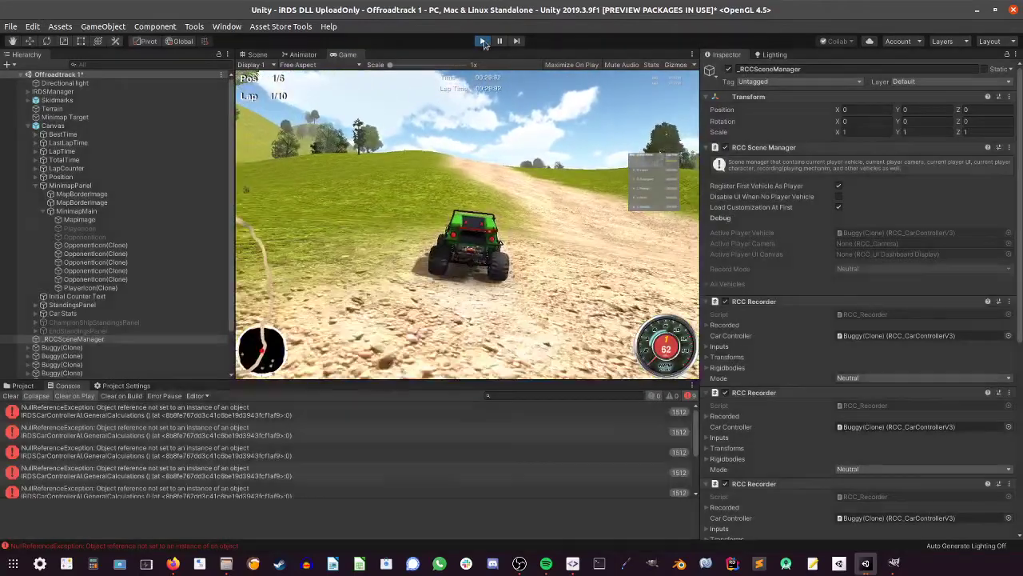
left_click(10, 395)
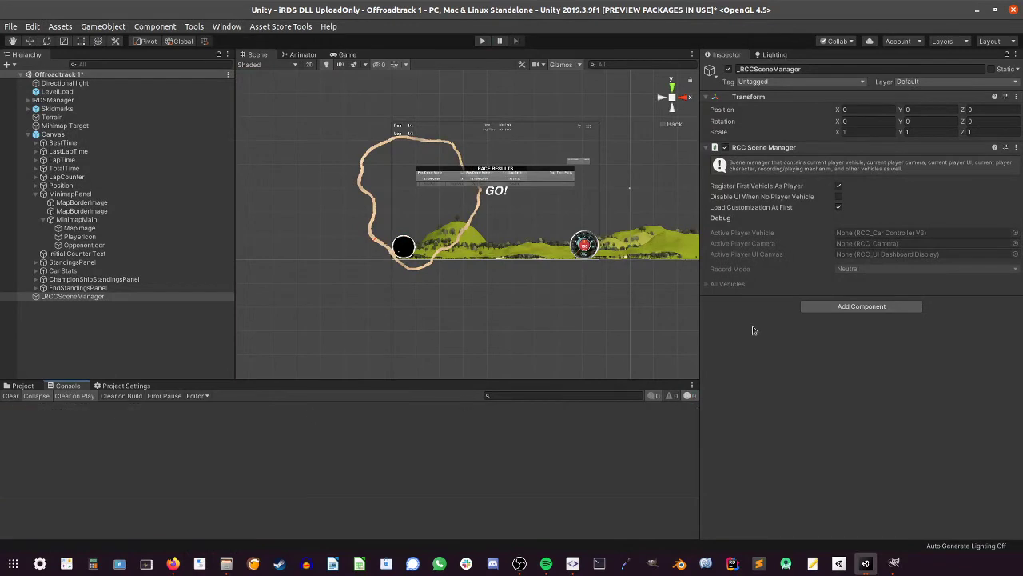
- From a top-down view, drag the Terrain away from the origin to about X -348, Z -296
left_click(672, 88)
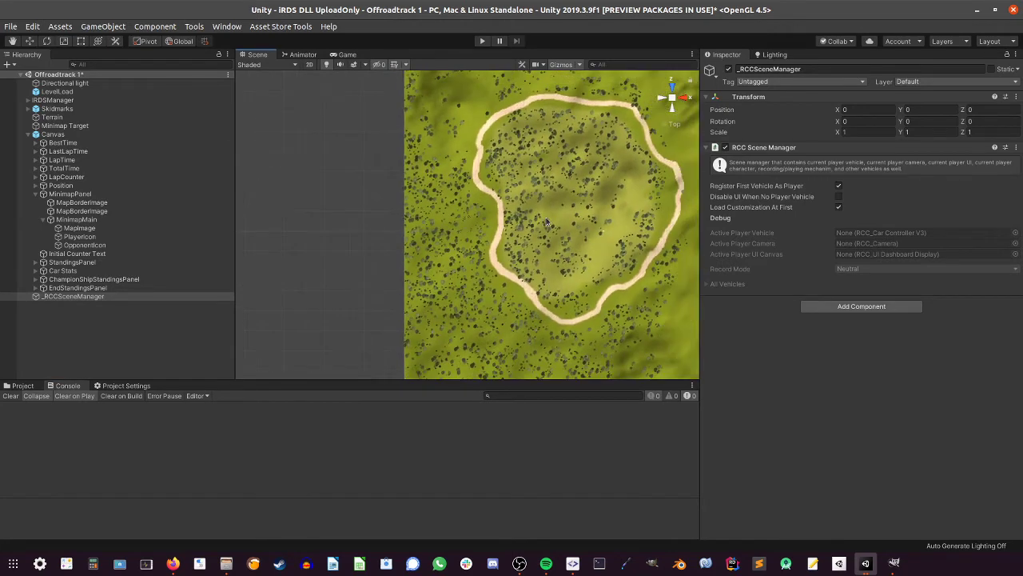
scroll(546, 221, "down", 6)
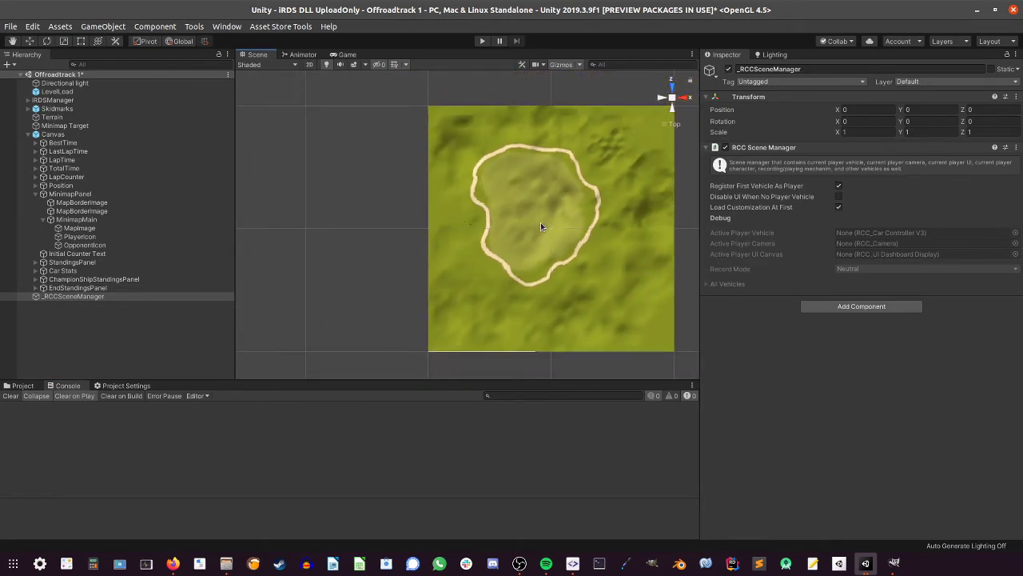
left_click(52, 117)
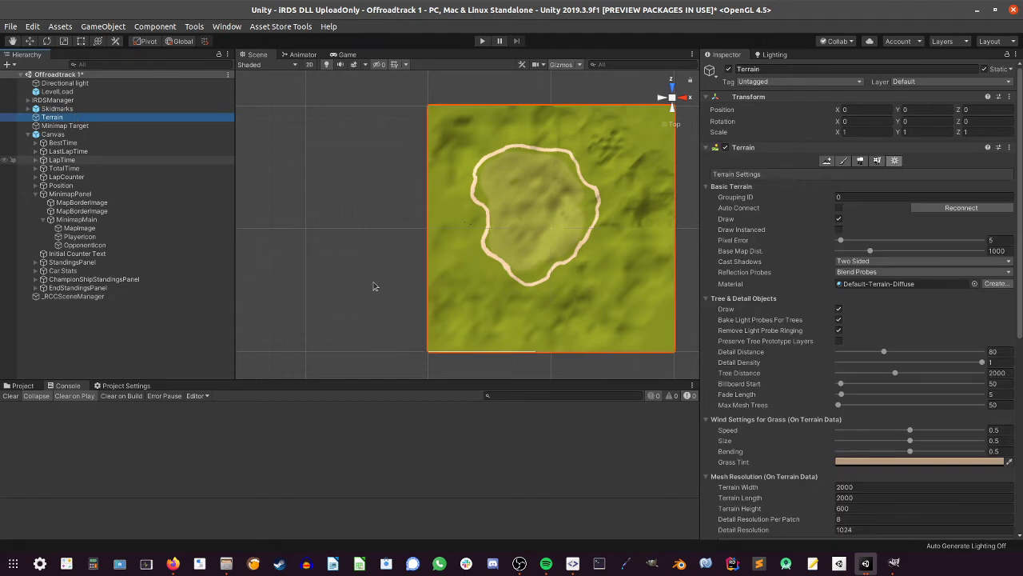
left_click(30, 41)
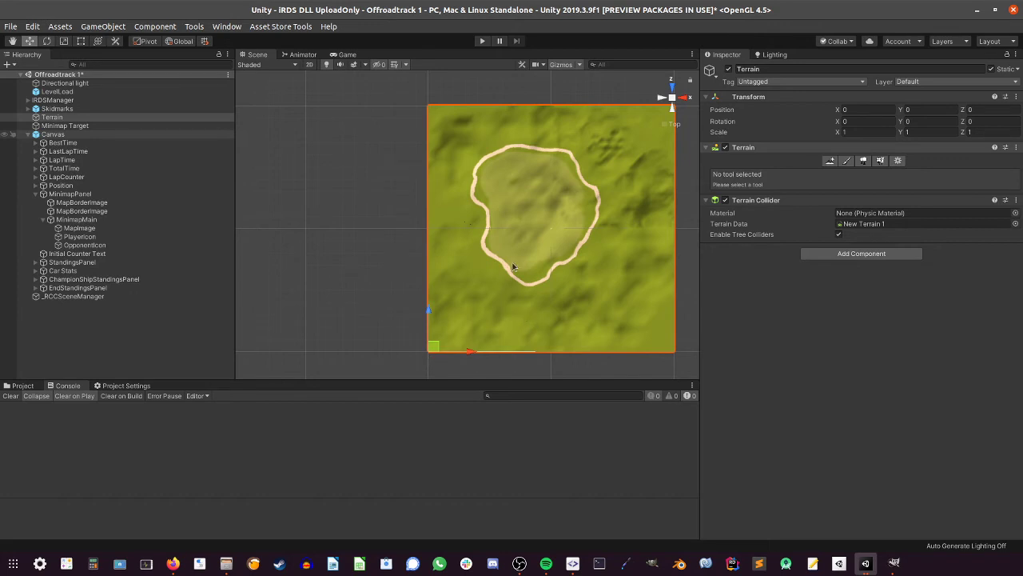
left_click_drag(428, 316, 429, 351)
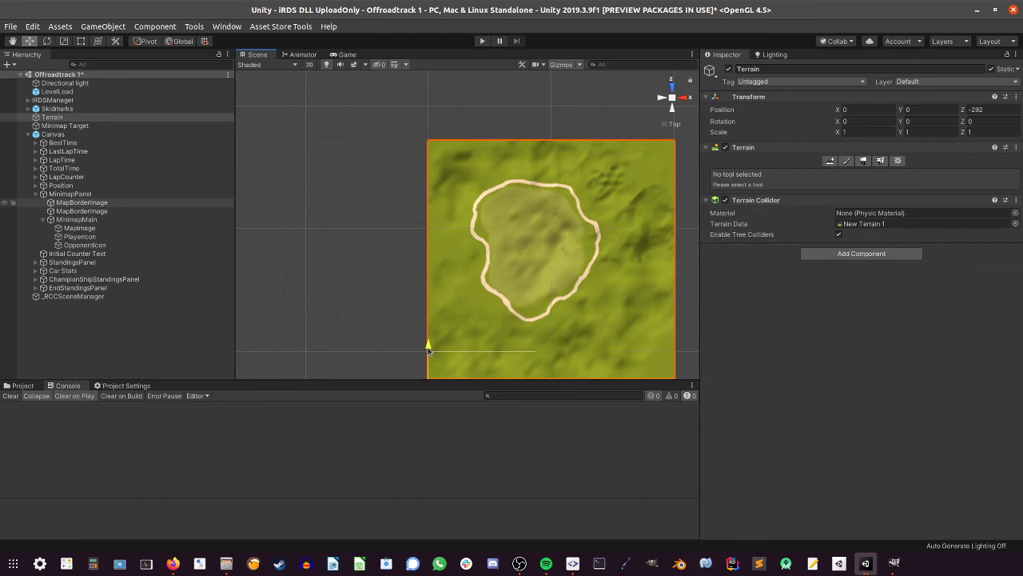
middle_click_drag(429, 352, 524, 314)
left_click_drag(524, 314, 464, 314)
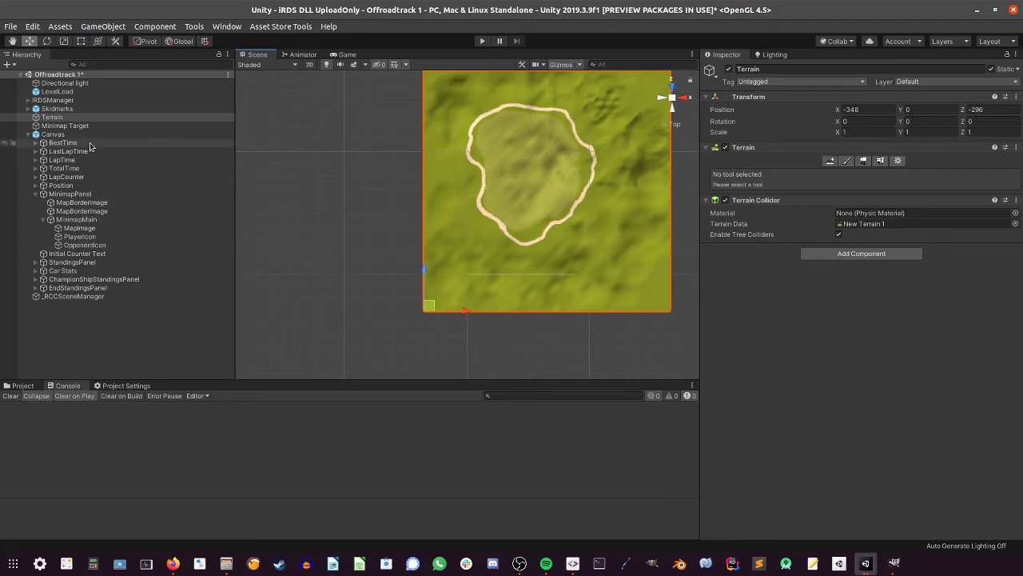
left_click(95, 328)
- Create an empty GameObject in the Hierarchy and drag it to Position Z 0
right_click(96, 328)
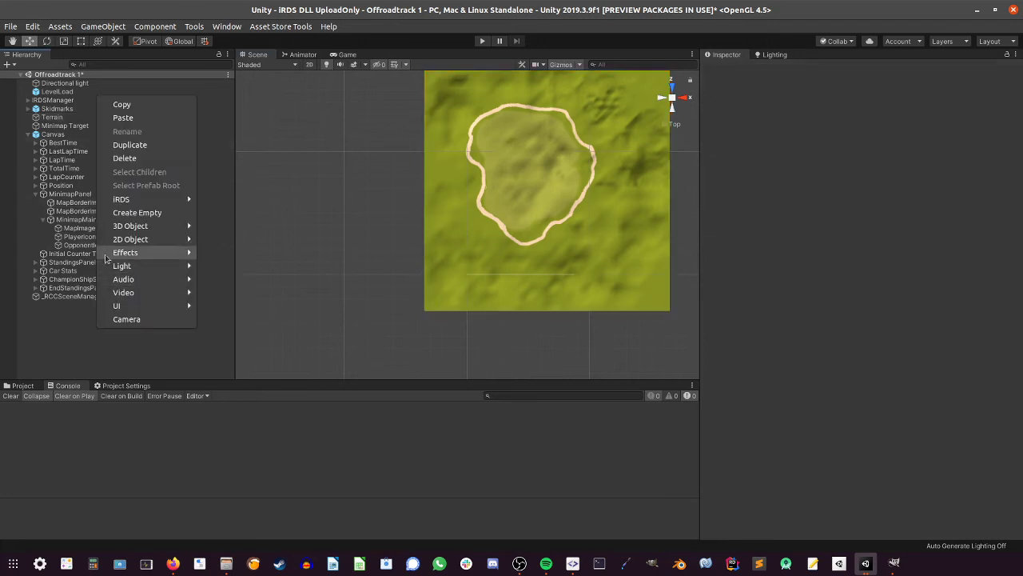
mouse_move(140, 226)
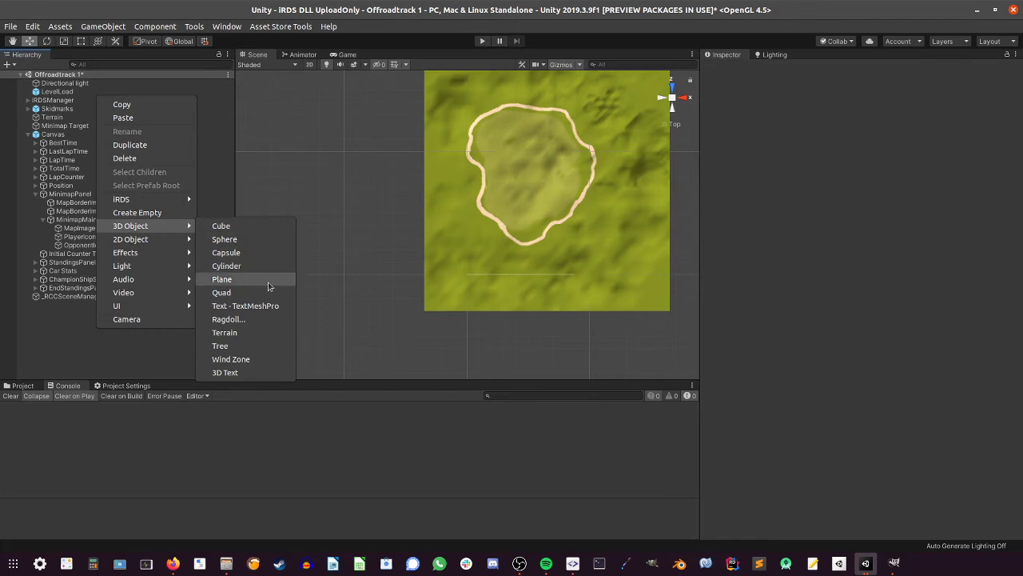
left_click(134, 213)
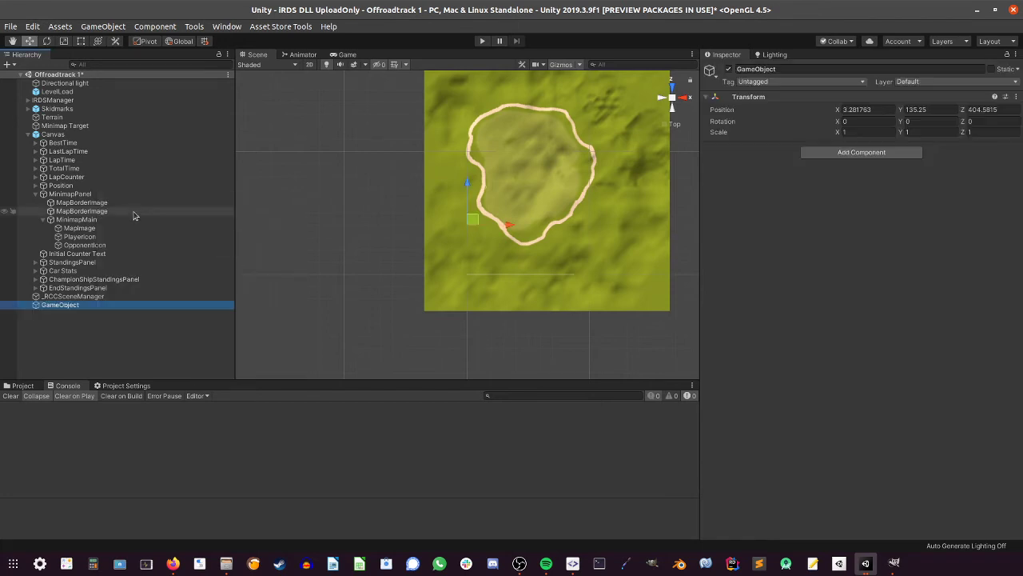
left_click_drag(467, 187, 468, 237)
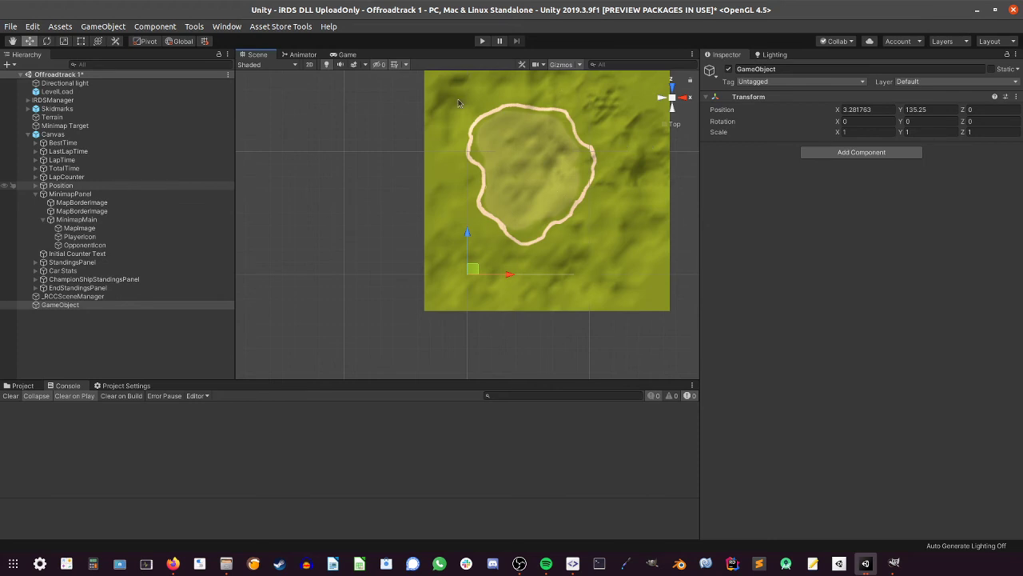
- Add a Cube scaled 1500 on X and Z and drag it beside the terrain
left_click(76, 329)
right_click(77, 329)
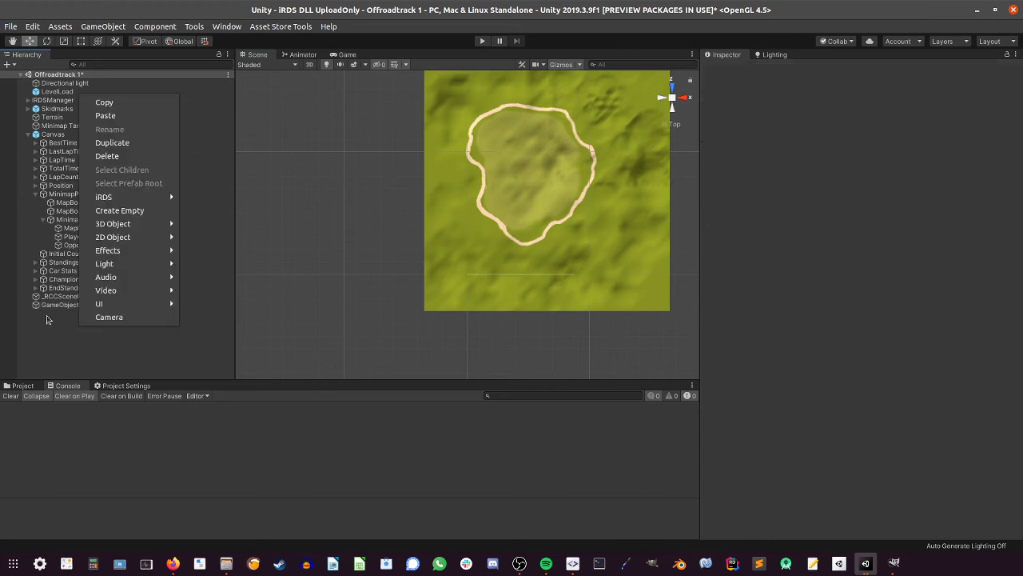
mouse_move(150, 226)
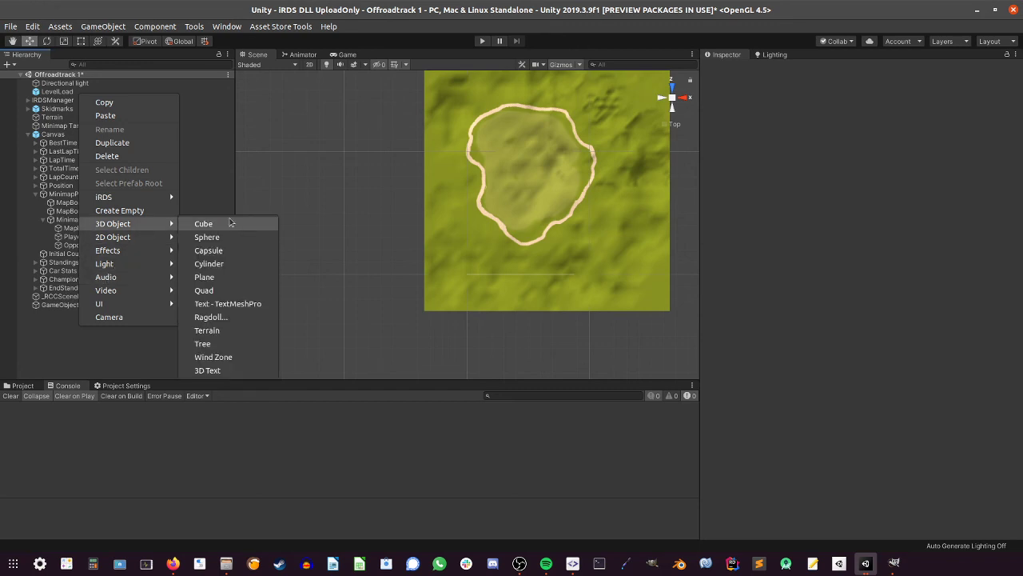
left_click(215, 223)
left_click(849, 132)
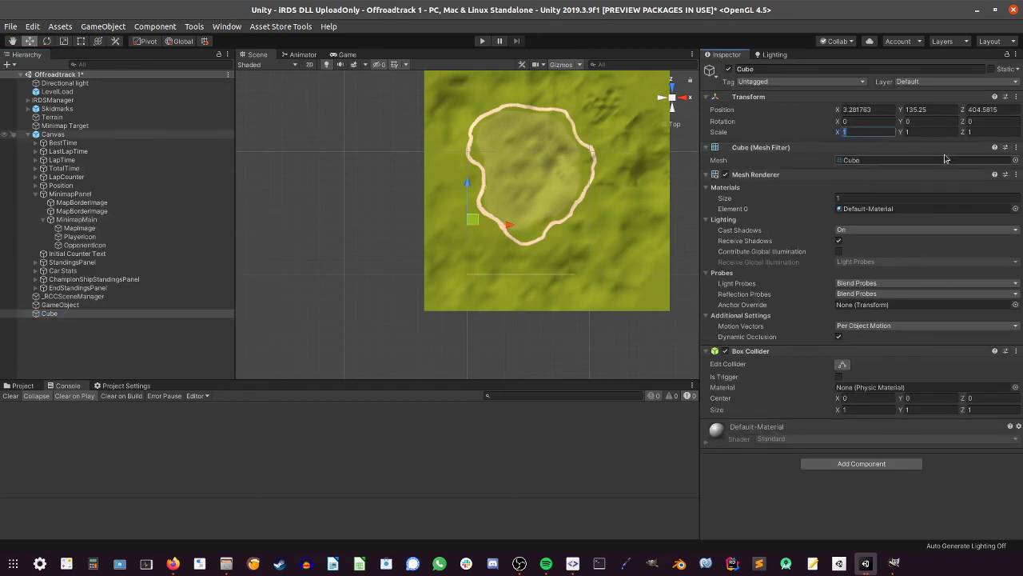
type("1500")
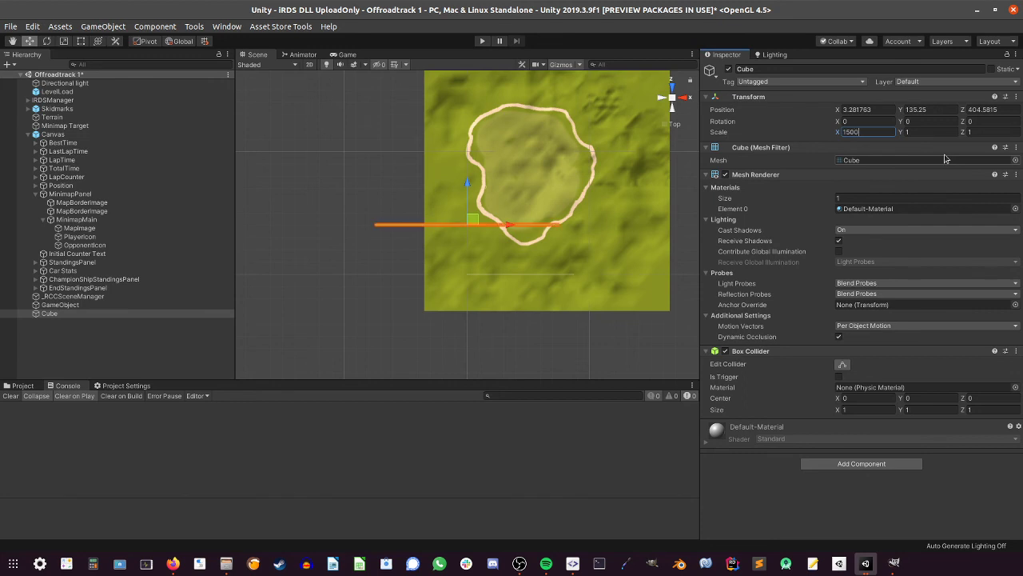
left_click(1003, 131)
type("1500")
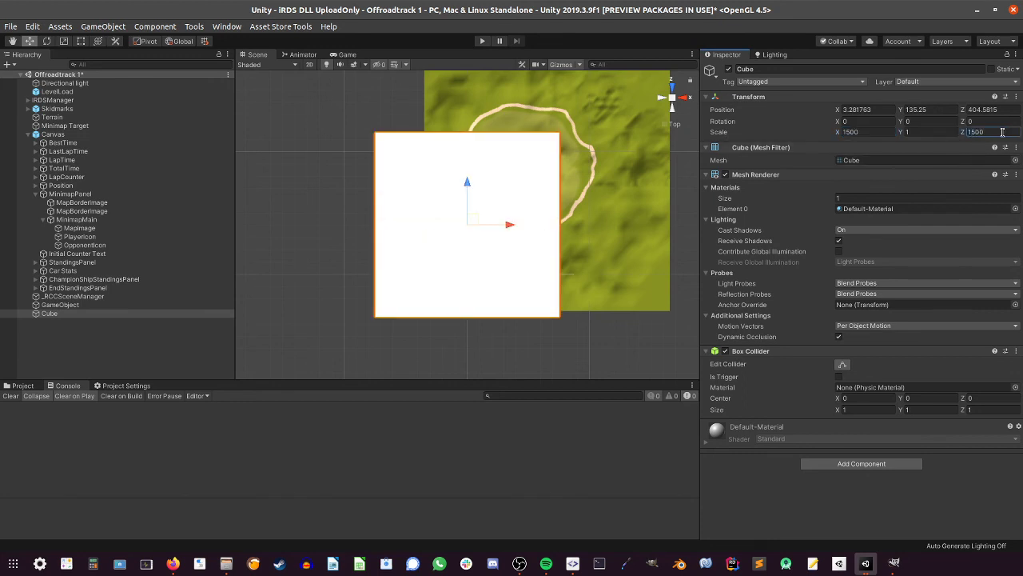
left_click_drag(470, 224, 530, 182)
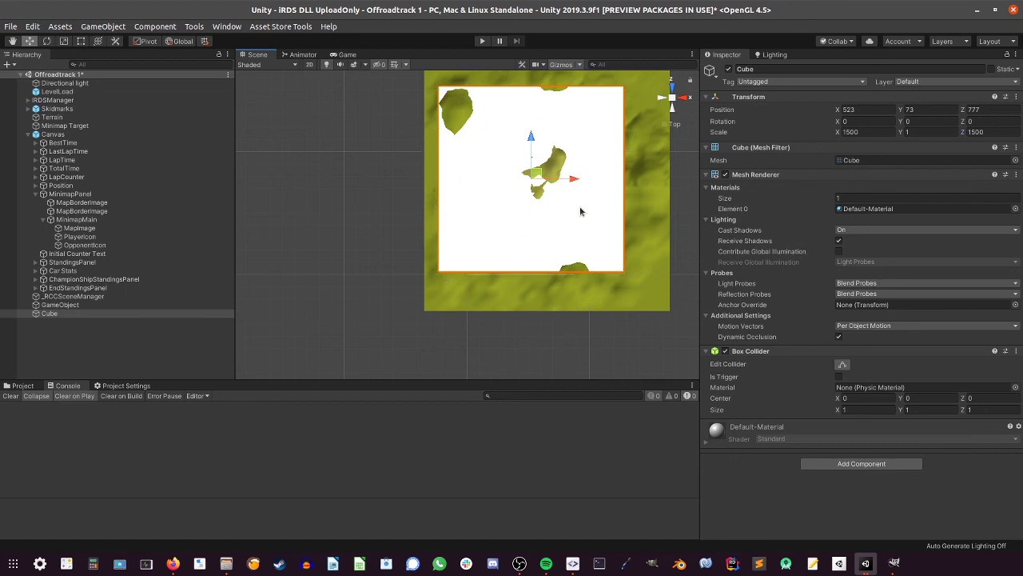
left_click_drag(569, 178, 366, 180)
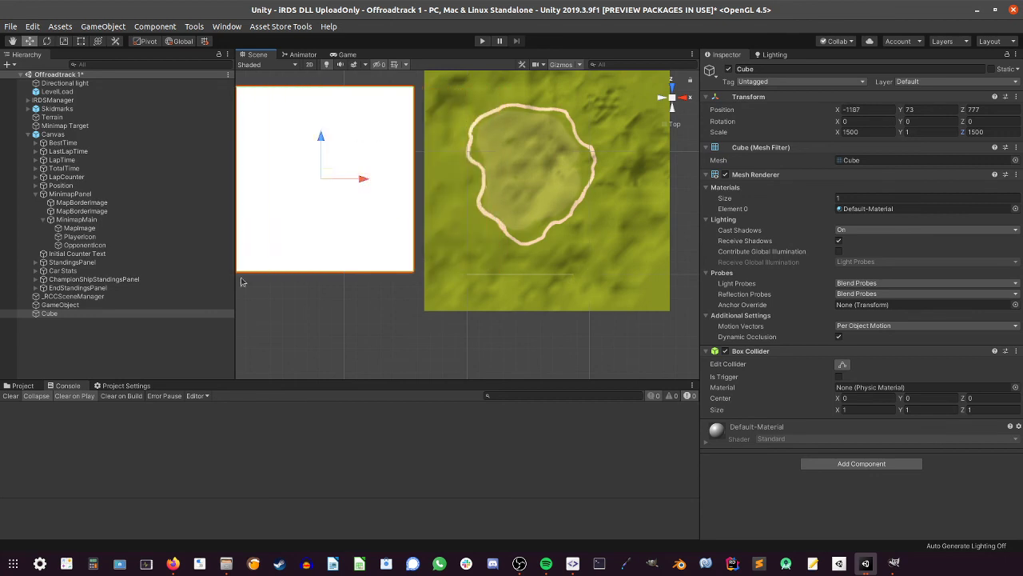
- Set the Terrain's Position X and Z back to 0
left_click(112, 118)
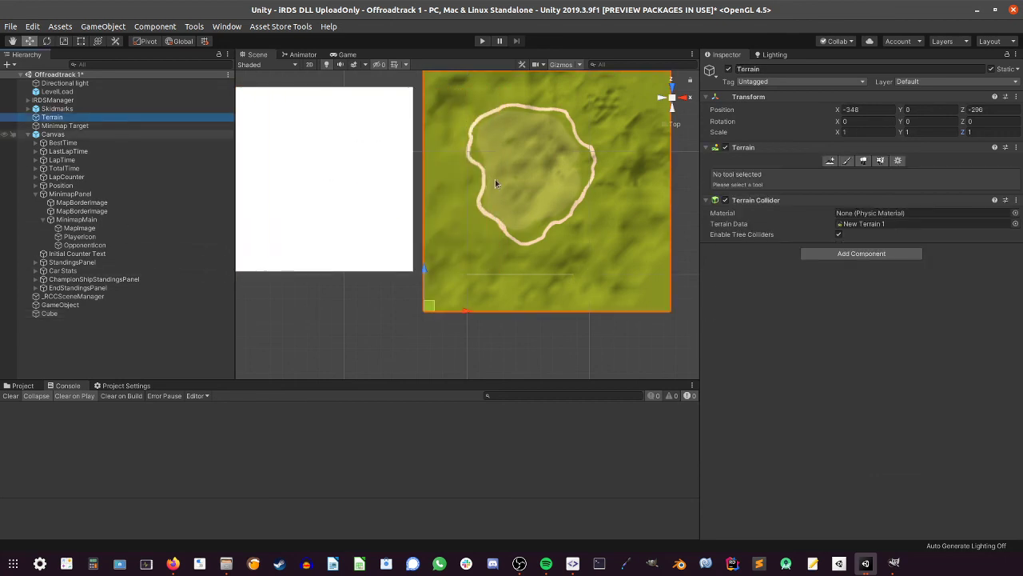
left_click(872, 109)
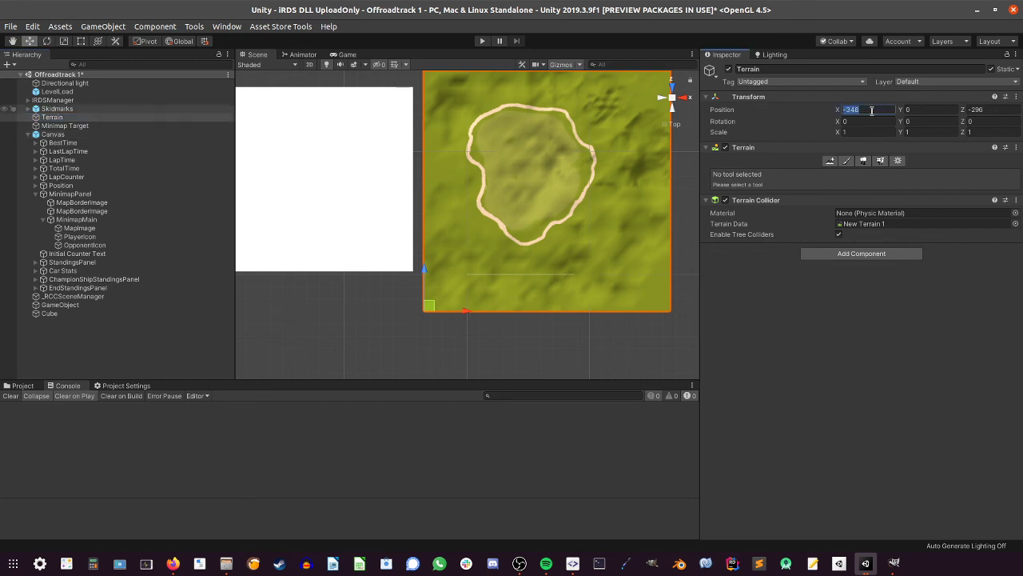
type("0")
key("Tab")
key("Tab")
type("0")
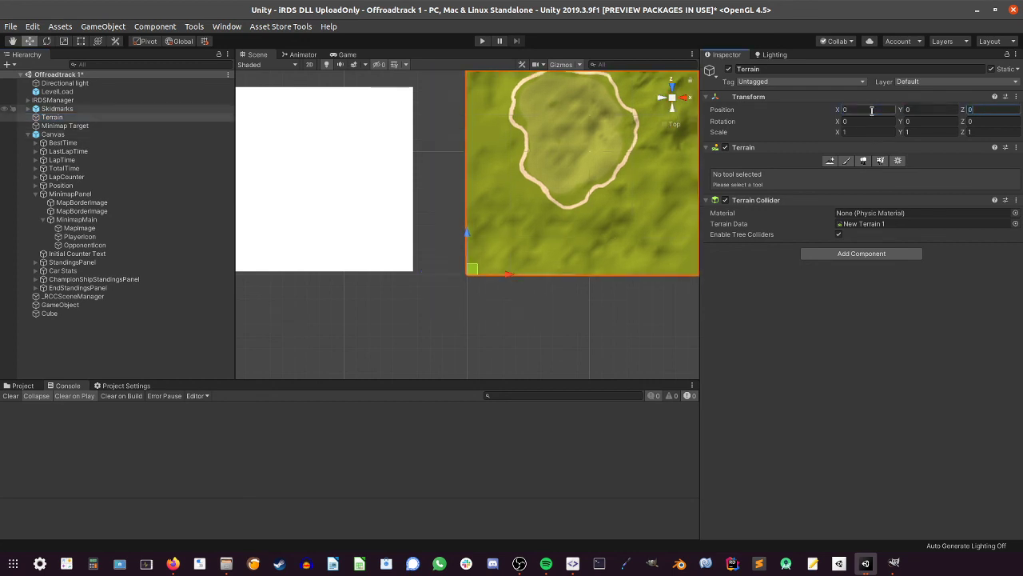